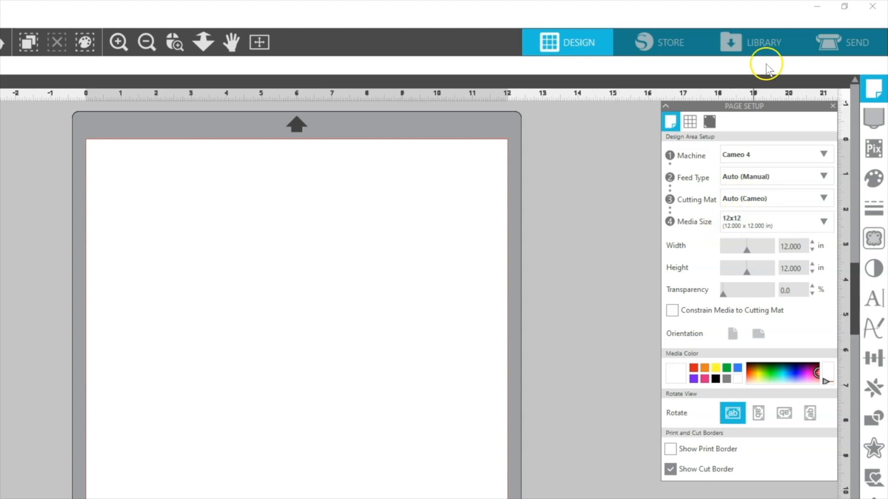
Step: Find design 436886, Graduation Explosion Box Four Gift Boxes, in the library and open it in the design area
{"action": "left_click", "coordinate": [768, 46]}
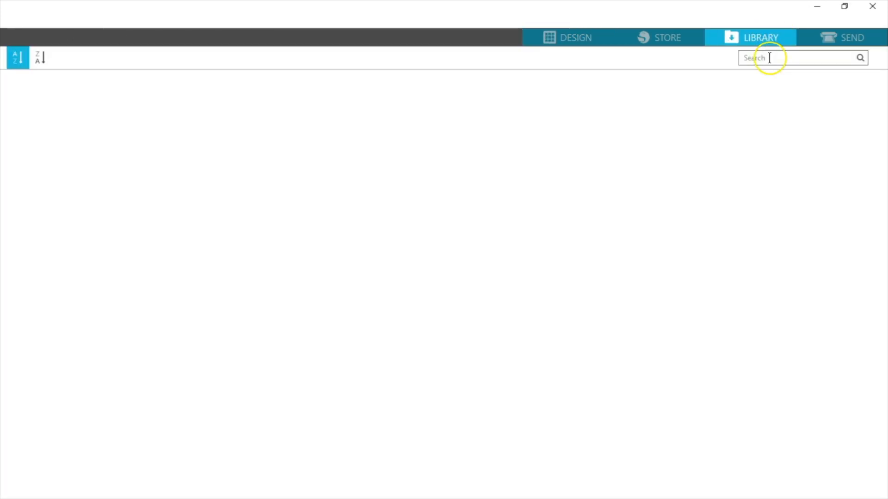
{"action": "left_click", "coordinate": [769, 57]}
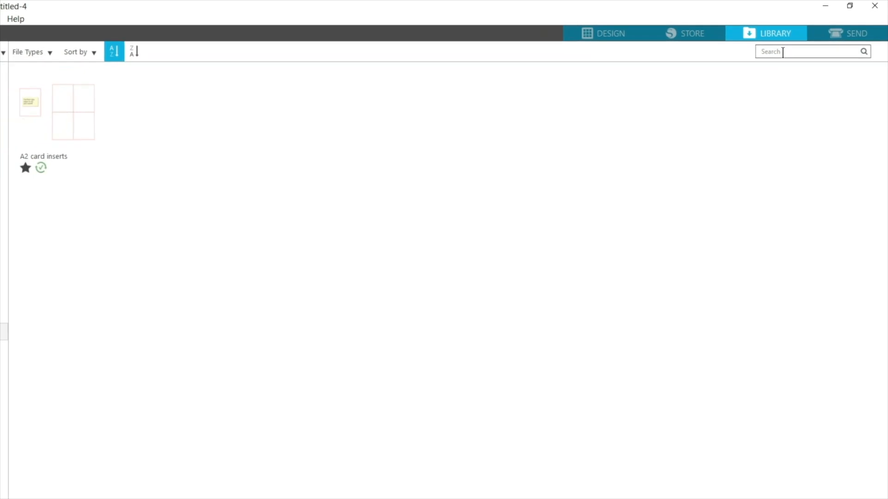
{"action": "type", "text": "436886"}
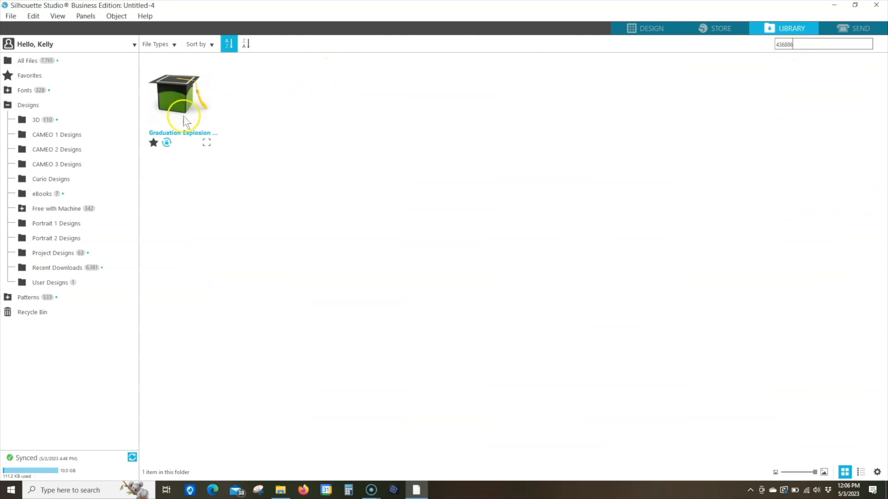
{"action": "left_click", "coordinate": [206, 144]}
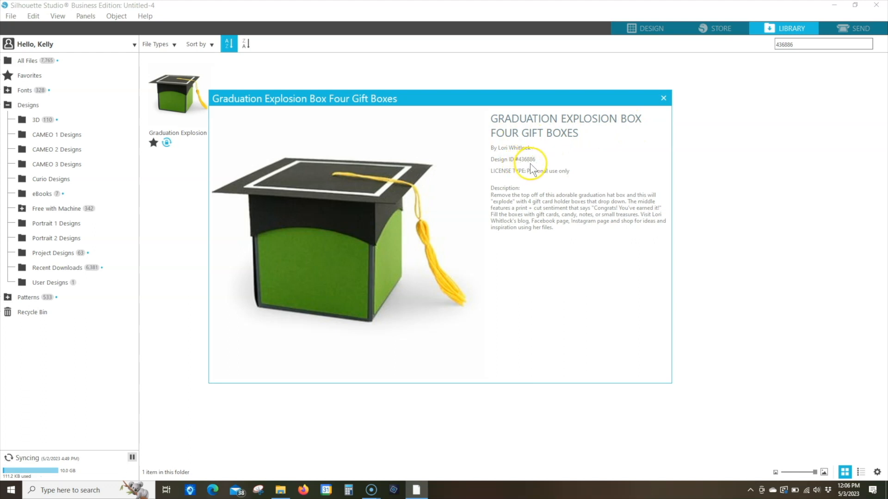
{"action": "left_click", "coordinate": [663, 98]}
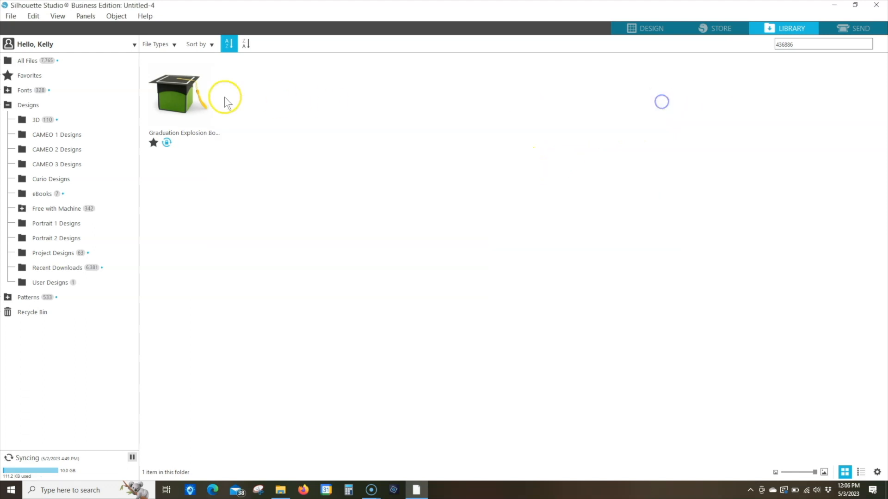
{"action": "double_click", "coordinate": [166, 96]}
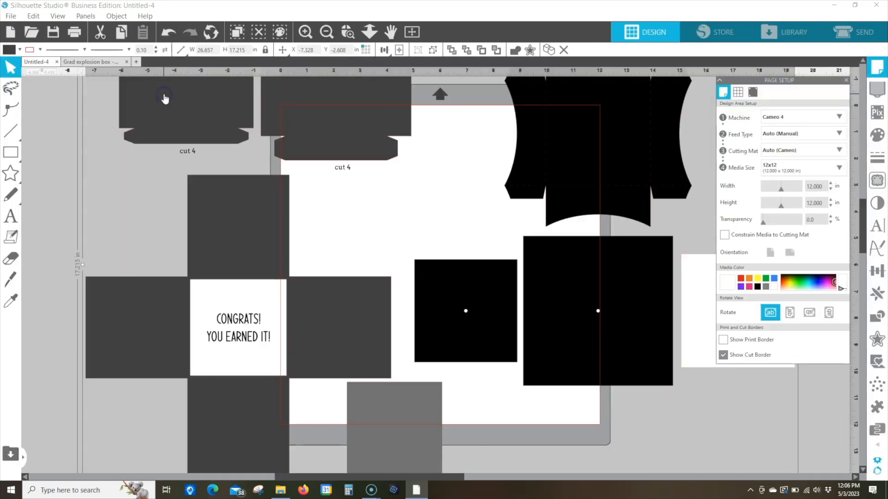
Step: Set the line thickness of the whole graduation box design to 0.00 pt
{"action": "left_click", "coordinate": [370, 33]}
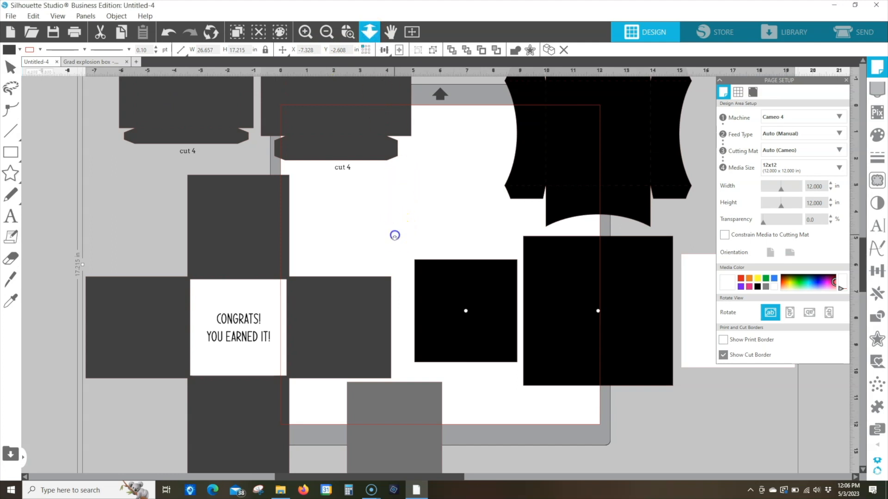
{"action": "left_click_drag", "start_coordinate": [393, 231], "coordinate": [390, 176]}
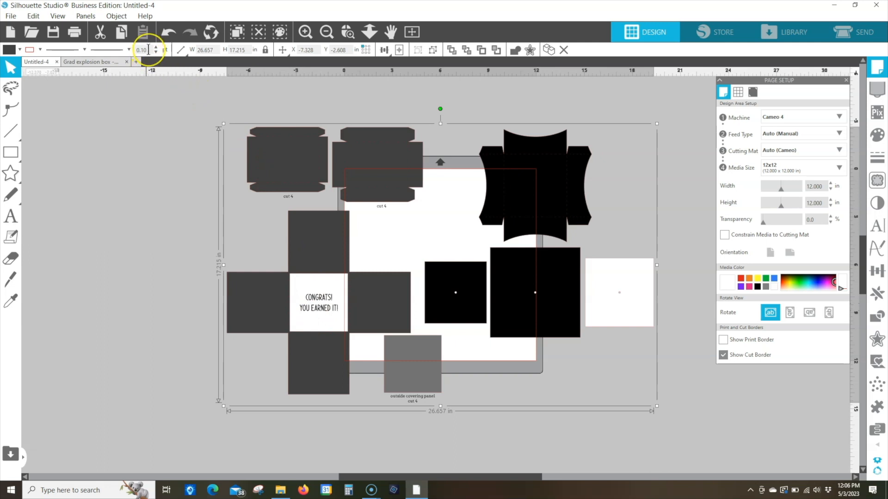
{"action": "left_click_drag", "start_coordinate": [144, 50], "coordinate": [134, 52]}
{"action": "type", "text": "0.08"}
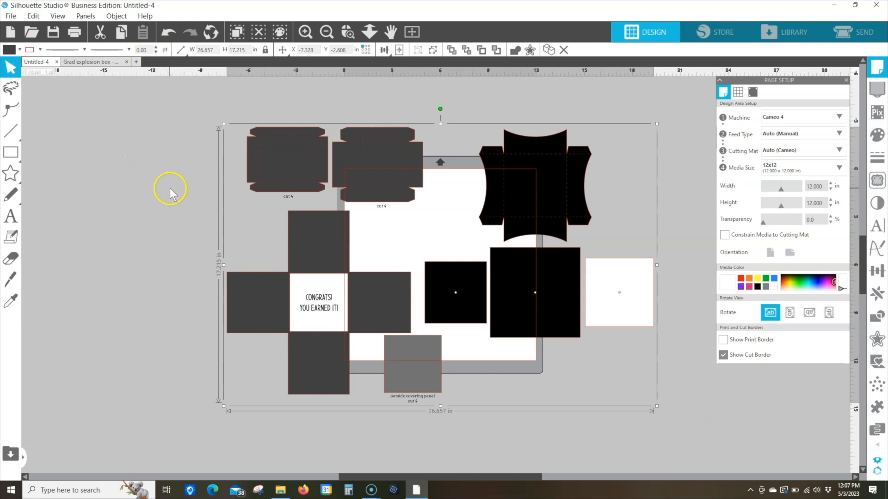
{"action": "left_click", "coordinate": [613, 168]}
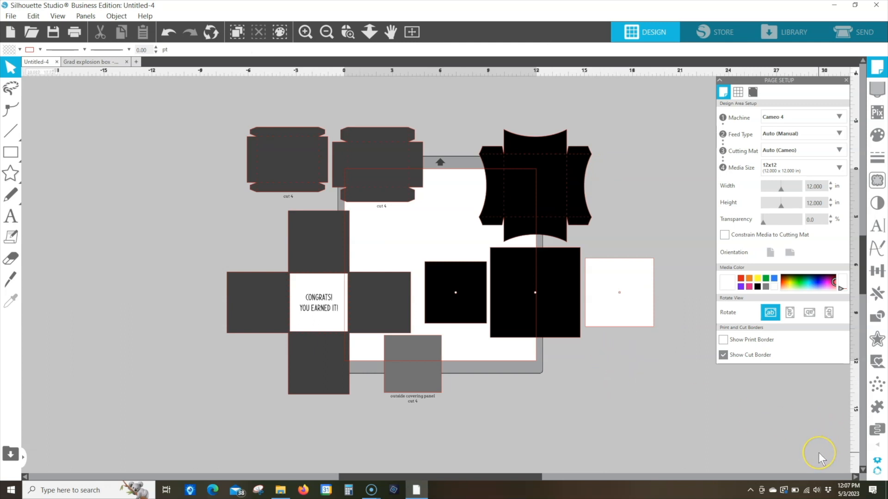
Step: Check the default settings in the preferences, including the default fill style and Cut to Edge of Page
{"action": "left_click", "coordinate": [877, 462]}
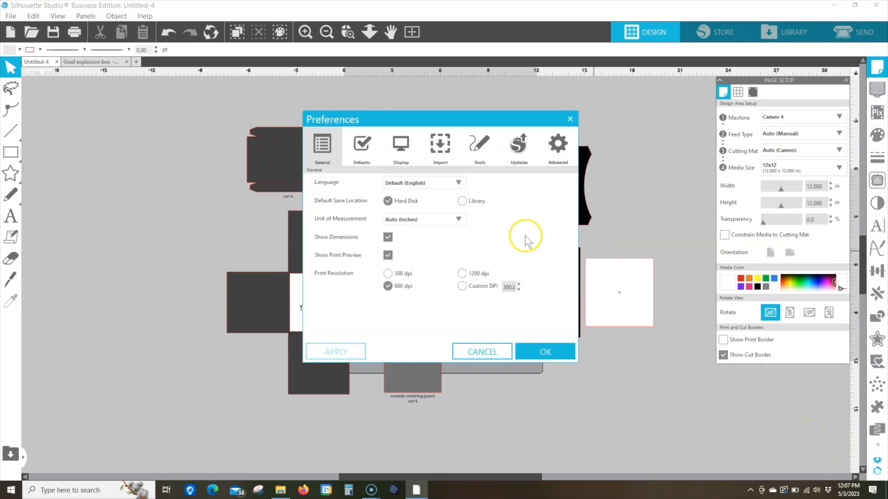
{"action": "left_click", "coordinate": [365, 149]}
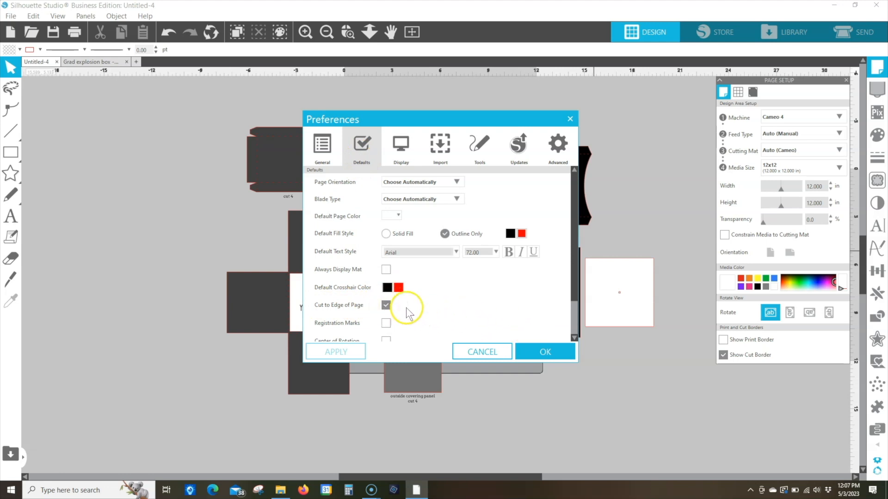
{"action": "left_click", "coordinate": [530, 352]}
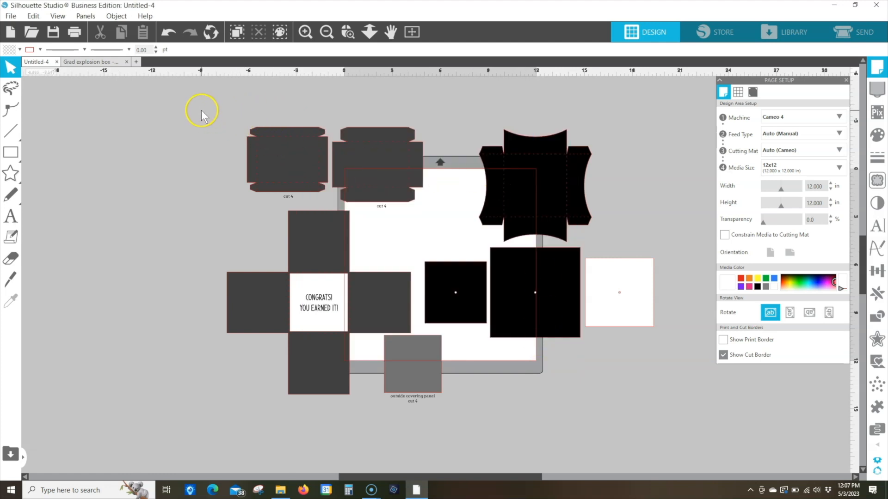
Step: Ungroup the graduation box design into its separate pieces
{"action": "left_click", "coordinate": [277, 148]}
{"action": "right_click", "coordinate": [372, 158]}
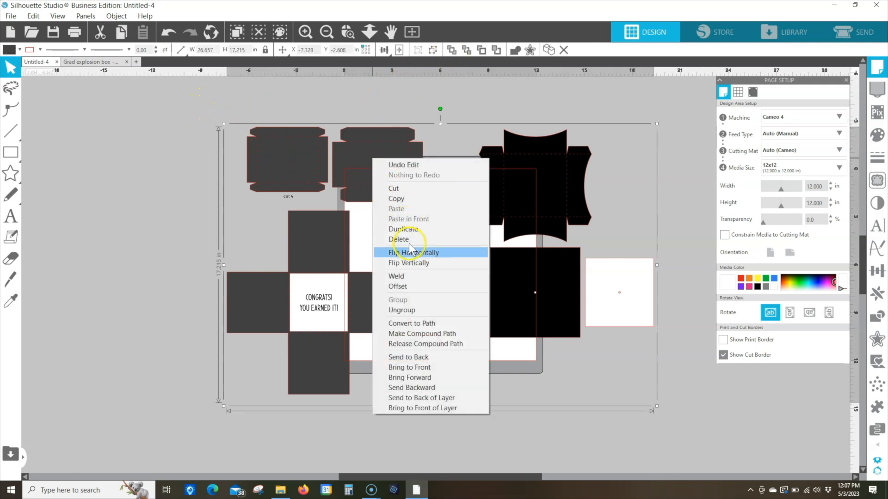
{"action": "left_click", "coordinate": [419, 312]}
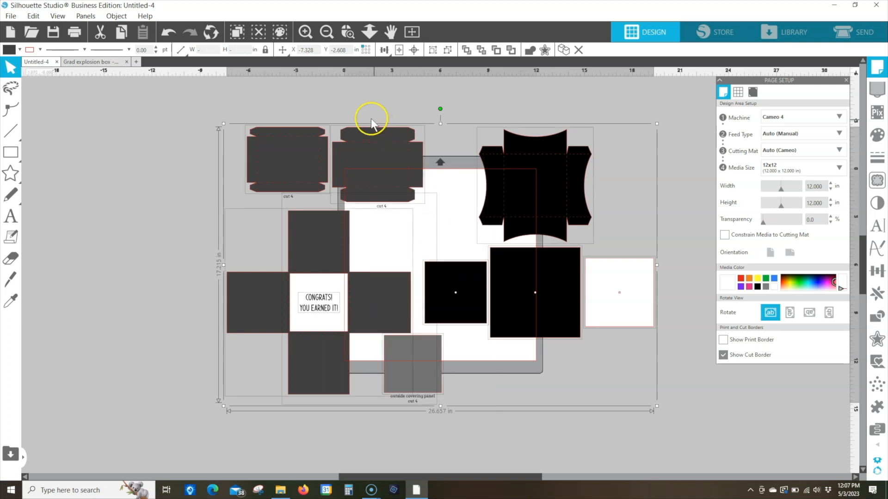
{"action": "left_click", "coordinate": [362, 105]}
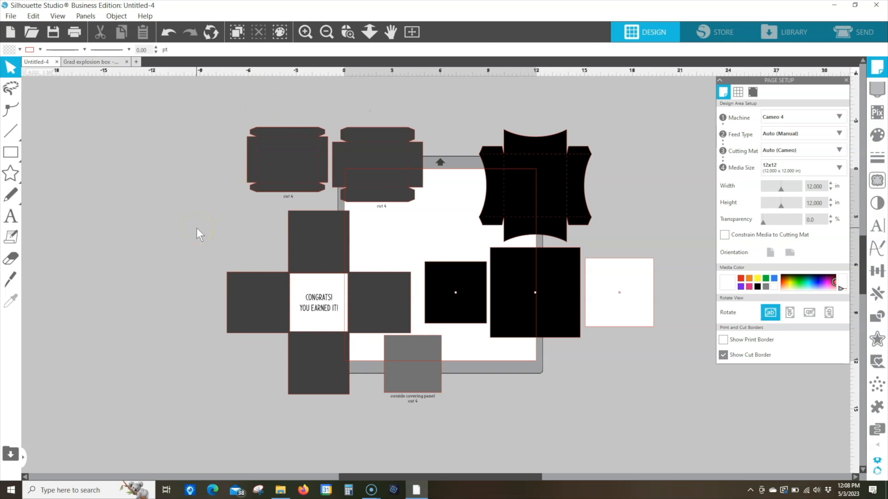
Step: Fill the two tabbed "cut 4" box pieces and the outside covering panel with red
{"action": "left_click", "coordinate": [248, 100]}
{"action": "left_click_drag", "start_coordinate": [265, 104], "coordinate": [373, 156]}
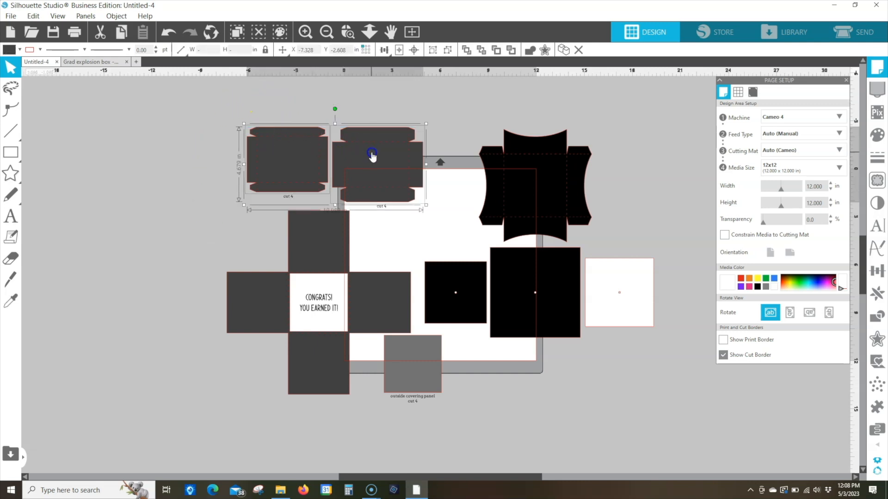
{"action": "left_click", "coordinate": [366, 158]}
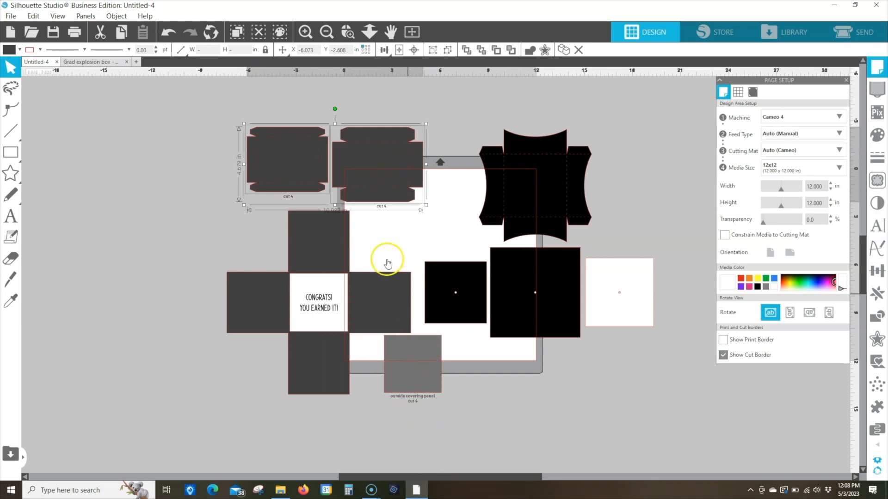
{"action": "left_click", "coordinate": [298, 159]}
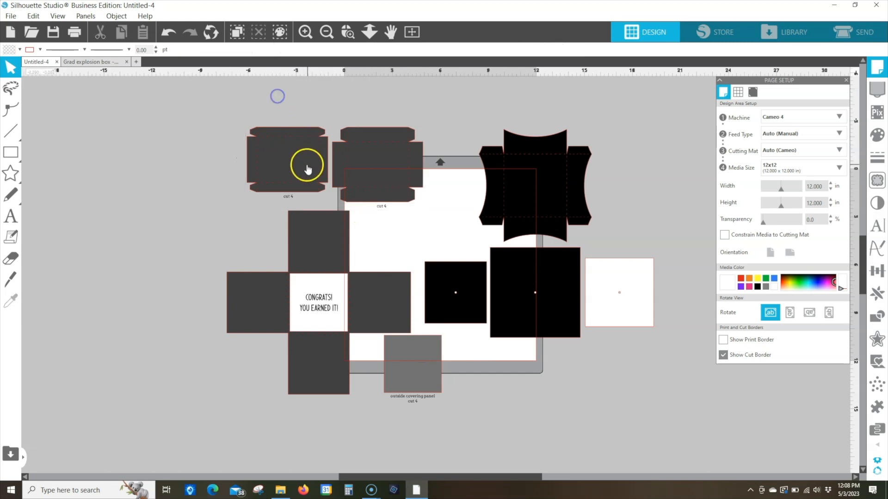
{"action": "left_click", "coordinate": [382, 151], "text": "shift"}
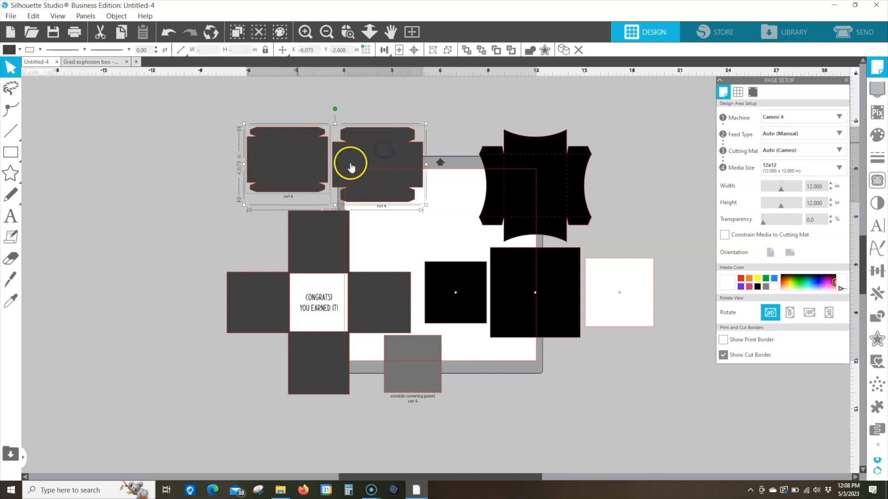
{"action": "left_click", "coordinate": [411, 358], "text": "shift"}
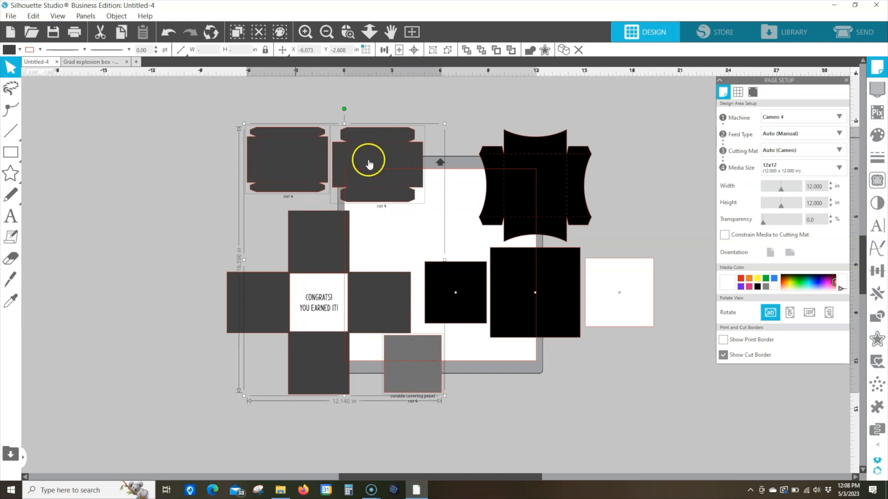
{"action": "left_click", "coordinate": [20, 50]}
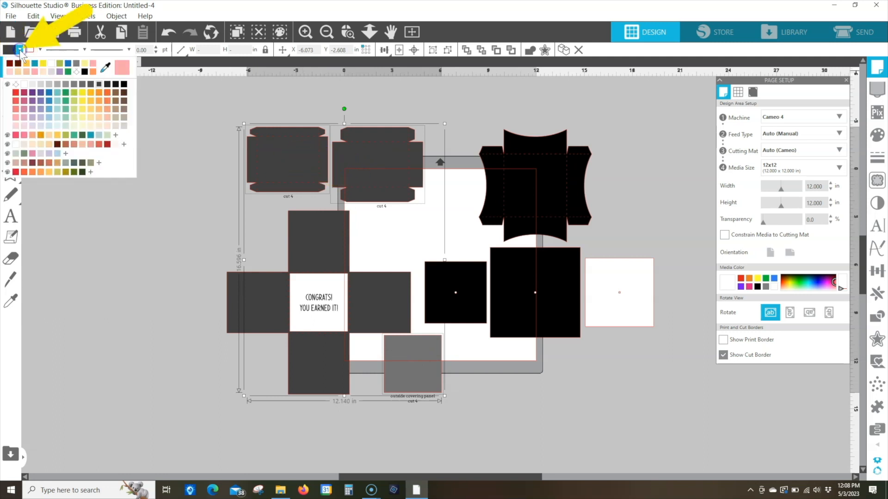
{"action": "left_click", "coordinate": [16, 93]}
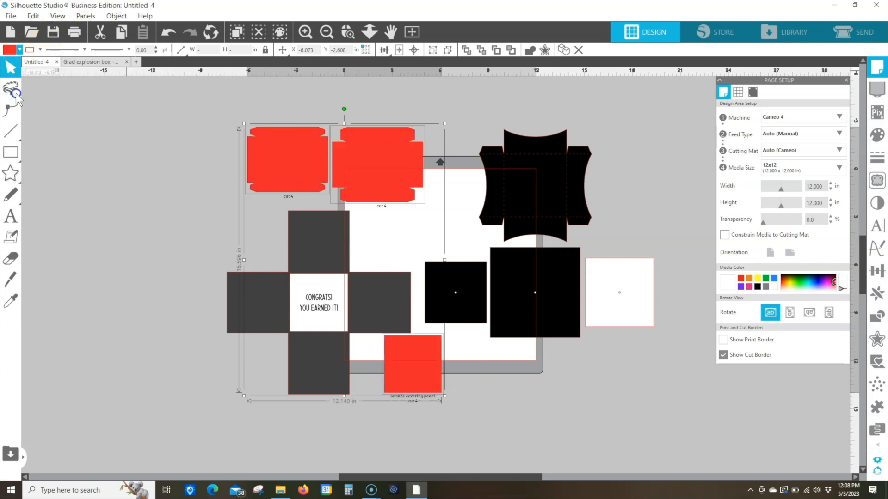
{"action": "left_click", "coordinate": [315, 112]}
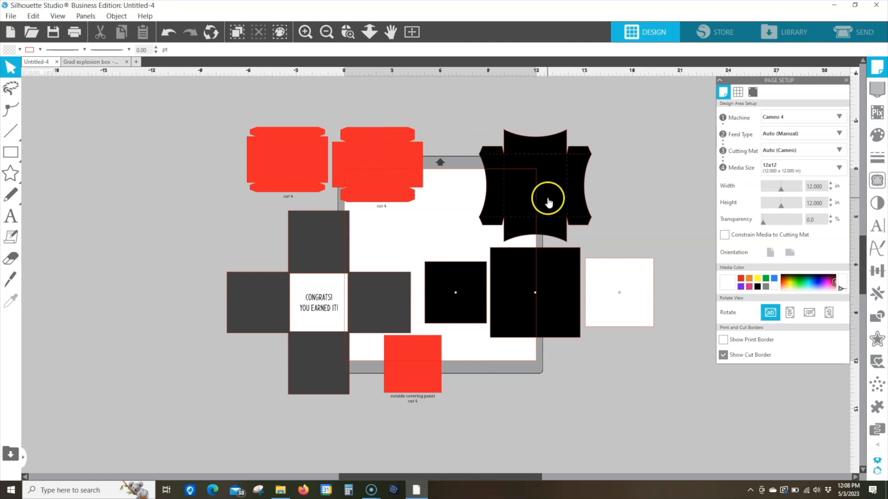
Step: Gather the black box lid and the two black squares off the mat, beyond its upper right corner
{"action": "left_click_drag", "start_coordinate": [541, 202], "coordinate": [629, 172]}
{"action": "left_click_drag", "start_coordinate": [560, 271], "coordinate": [701, 152]}
{"action": "left_click_drag", "start_coordinate": [479, 293], "coordinate": [571, 121]}
{"action": "left_click", "coordinate": [574, 149]}
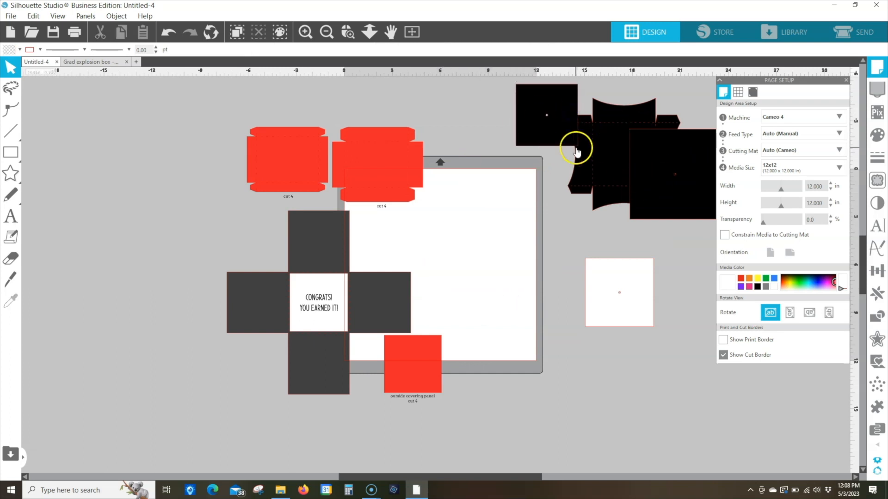
Step: Move the dark gray cross-shaped base off the mat beside the red pieces and fill it with yellow
{"action": "left_click_drag", "start_coordinate": [323, 242], "coordinate": [193, 177]}
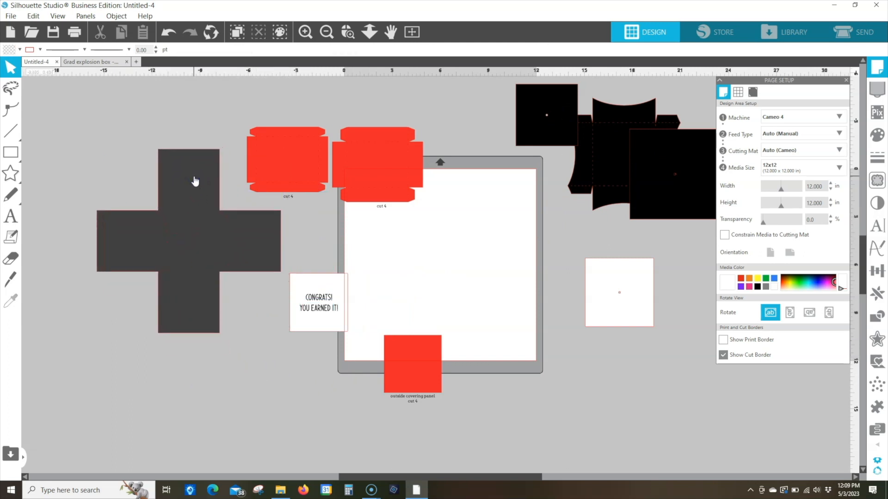
{"action": "left_click", "coordinate": [200, 198]}
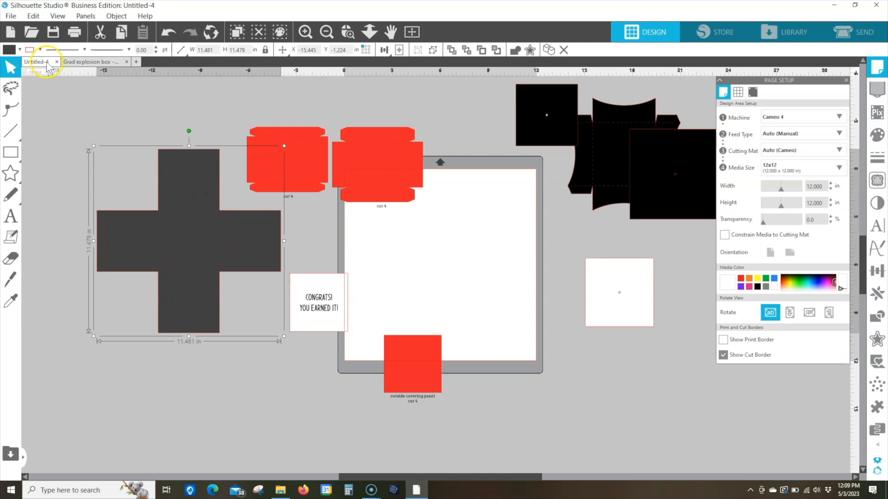
{"action": "left_click", "coordinate": [20, 49]}
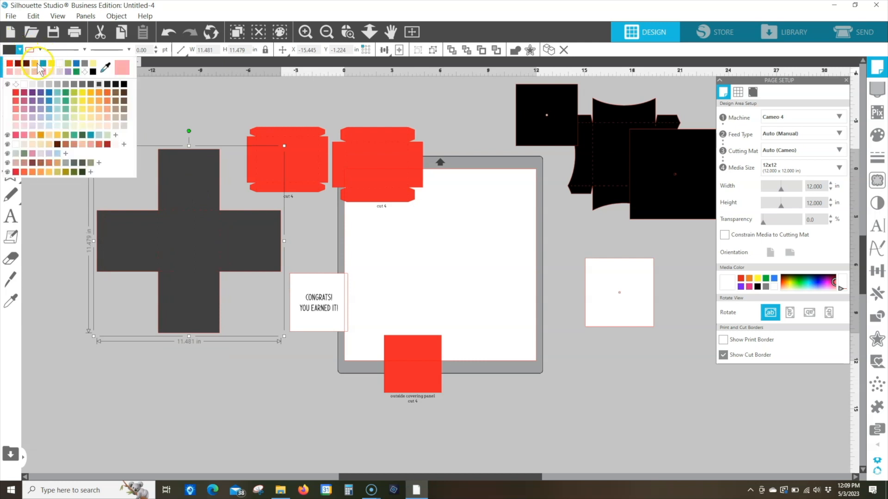
{"action": "left_click", "coordinate": [82, 92]}
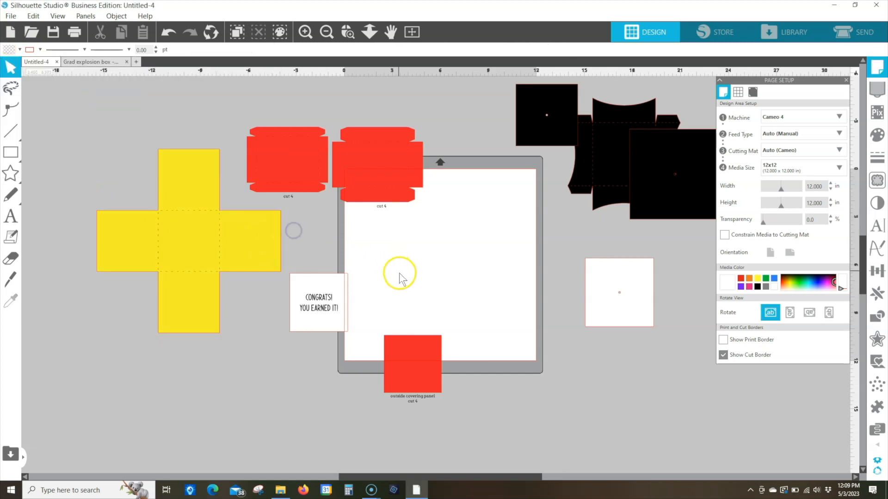
Step: Move the red covering panel above the other red pieces and the large white square below the "CONGRATS!" panel
{"action": "left_click_drag", "start_coordinate": [422, 341], "coordinate": [335, 77]}
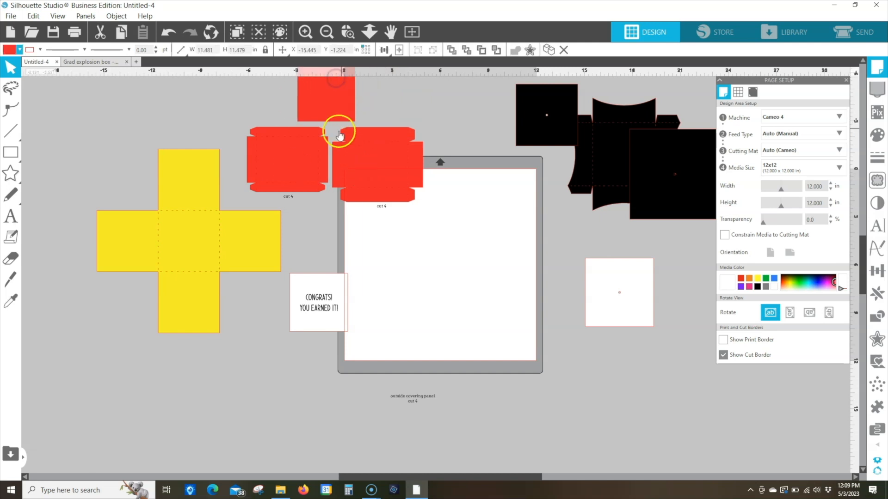
{"action": "left_click", "coordinate": [337, 133]}
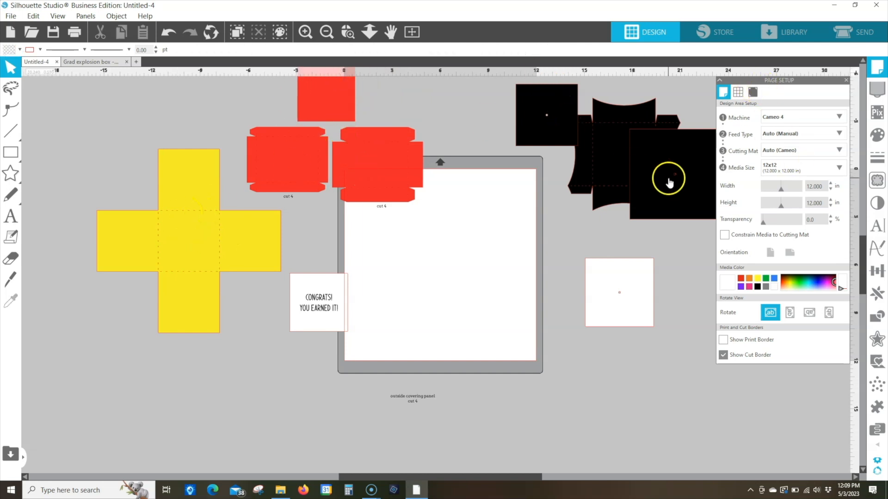
{"action": "left_click_drag", "start_coordinate": [633, 286], "coordinate": [303, 365]}
Step: Group the "CONGRATS! YOU EARNED IT!" text with its square and move the group off the mat, above the large white square
{"action": "left_click_drag", "start_coordinate": [369, 290], "coordinate": [321, 317]}
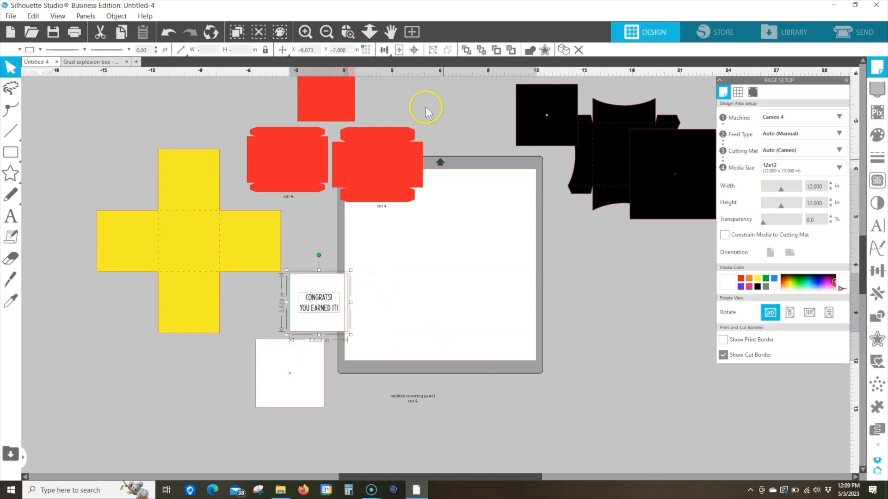
{"action": "left_click", "coordinate": [348, 32]}
{"action": "left_click_drag", "start_coordinate": [405, 266], "coordinate": [275, 351]}
{"action": "left_click", "coordinate": [529, 242]}
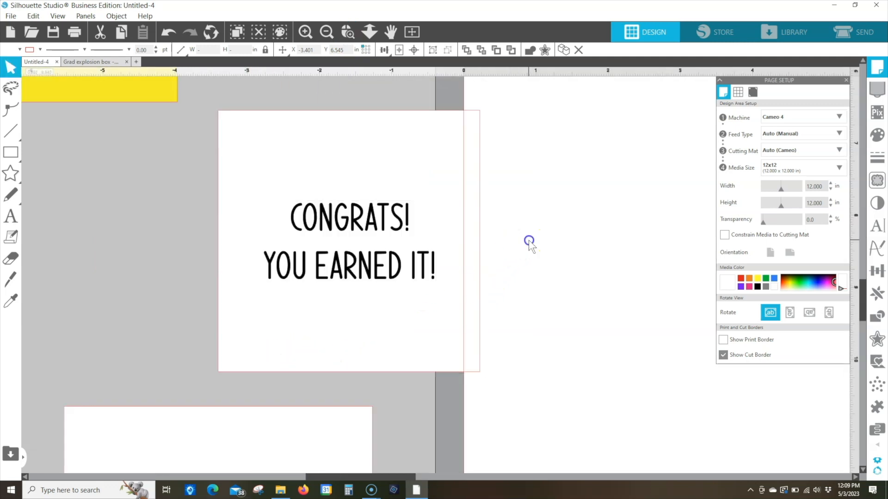
{"action": "left_click_drag", "start_coordinate": [538, 194], "coordinate": [346, 294]}
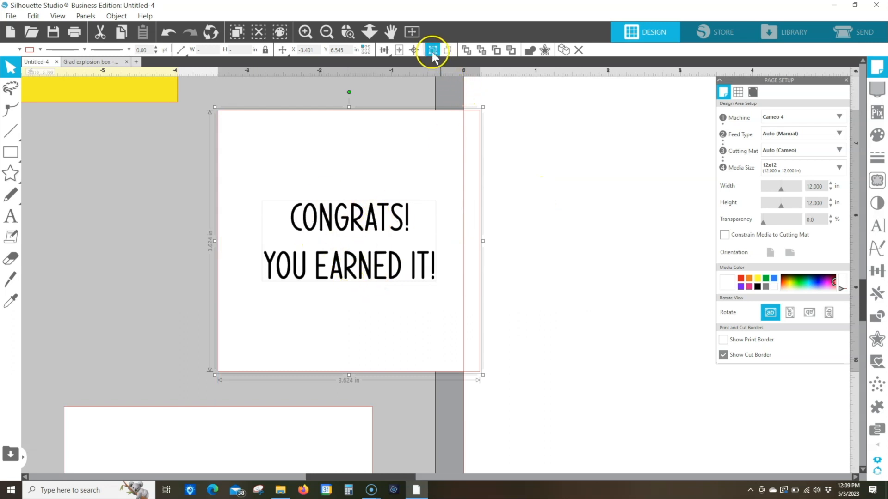
{"action": "right_click", "coordinate": [387, 204]}
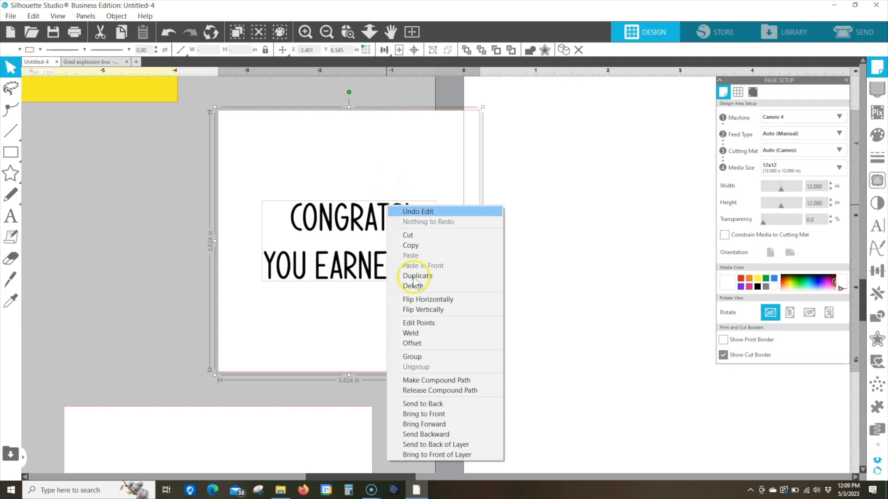
{"action": "left_click", "coordinate": [422, 358]}
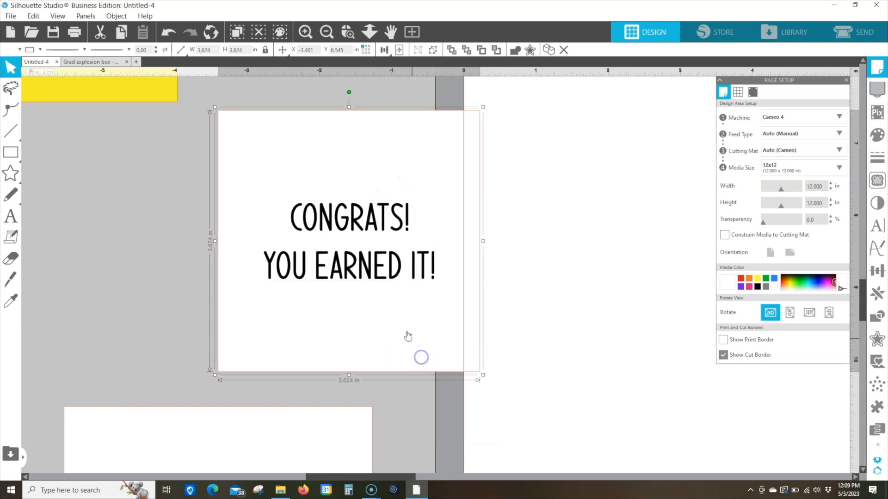
{"action": "left_click_drag", "start_coordinate": [372, 282], "coordinate": [331, 310]}
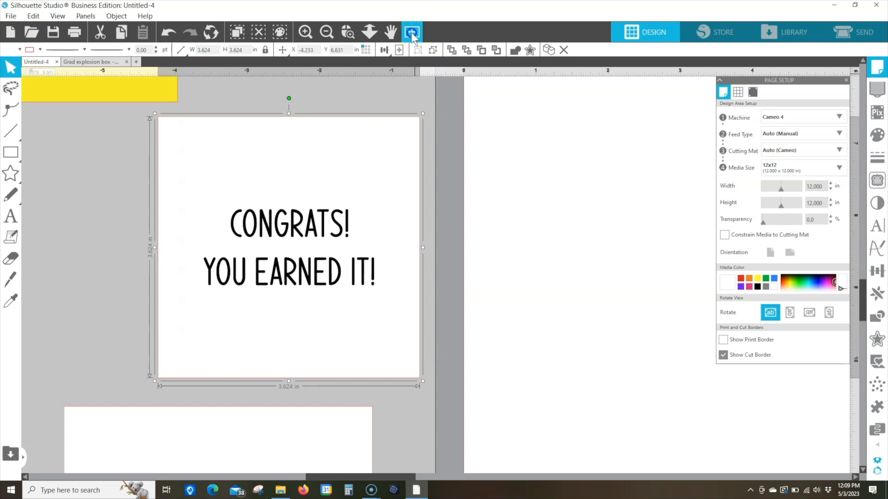
{"action": "left_click", "coordinate": [412, 32]}
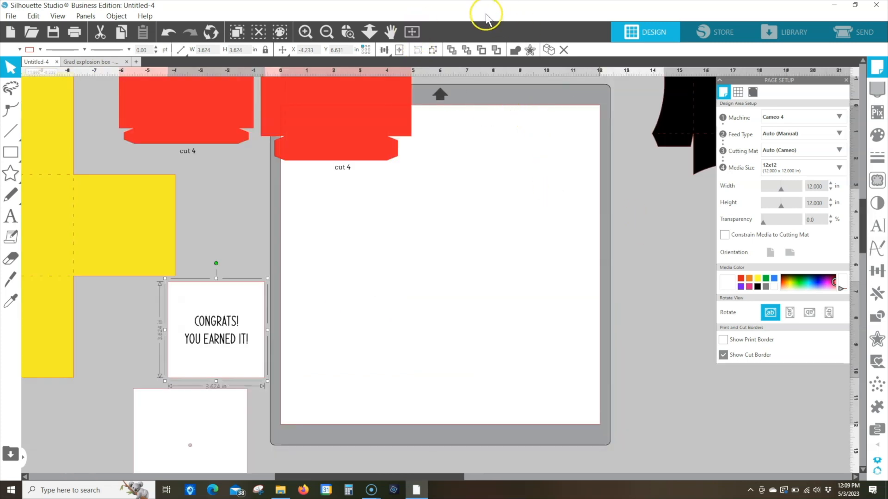
Step: Move the larger red tabbed piece beside the other red pieces and the cut labels away from the mat
{"action": "left_click", "coordinate": [369, 31]}
{"action": "left_click_drag", "start_coordinate": [529, 244], "coordinate": [516, 182]}
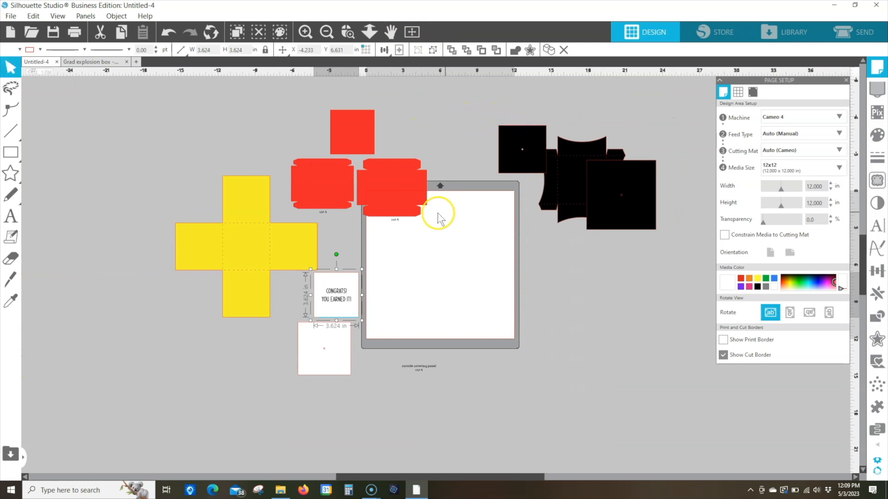
{"action": "left_click_drag", "start_coordinate": [356, 167], "coordinate": [276, 124]}
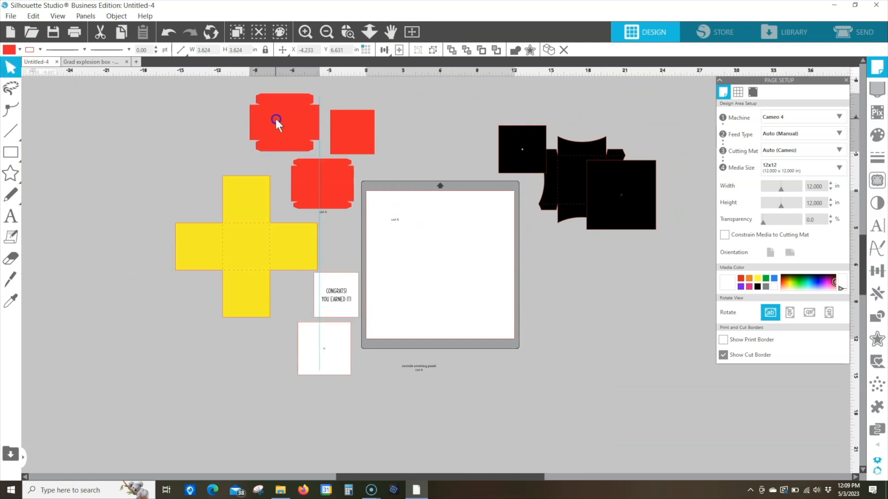
{"action": "left_click", "coordinate": [257, 241]}
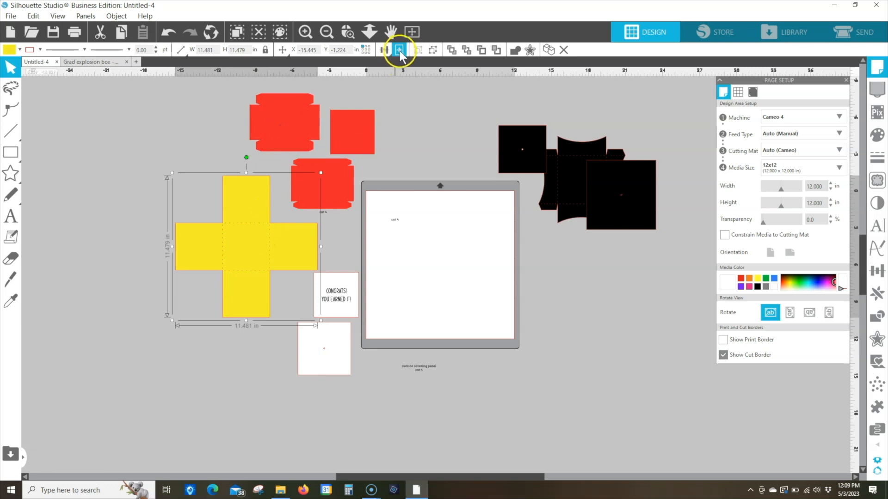
{"action": "left_click_drag", "start_coordinate": [393, 224], "coordinate": [136, 182]}
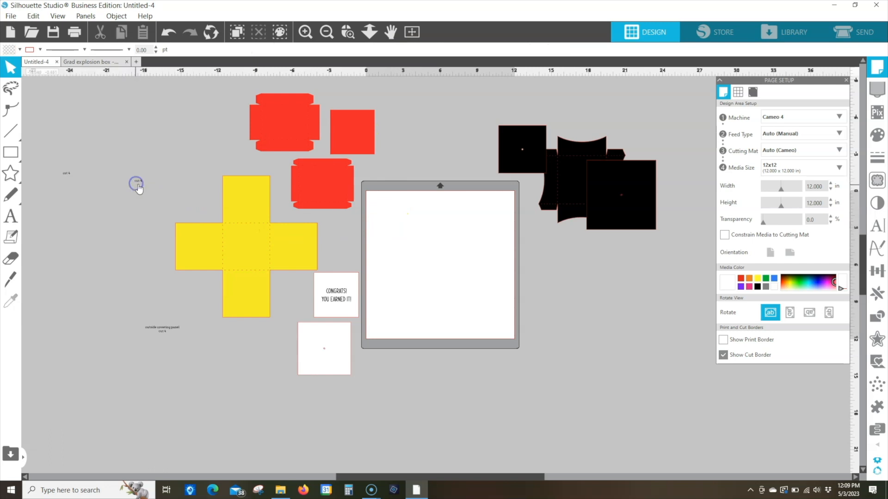
Step: Center the yellow cross on the 12x12 page to check its fit, and move it off the mat below the black pieces
{"action": "left_click", "coordinate": [268, 241]}
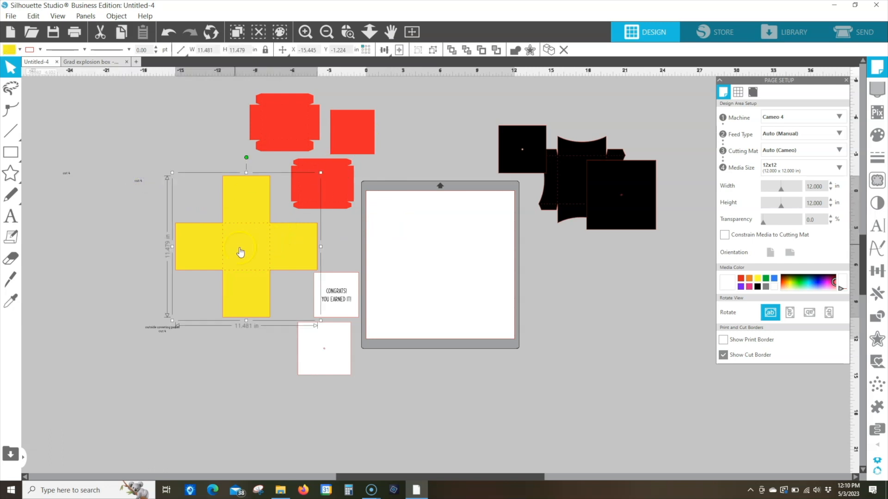
{"action": "left_click", "coordinate": [399, 49]}
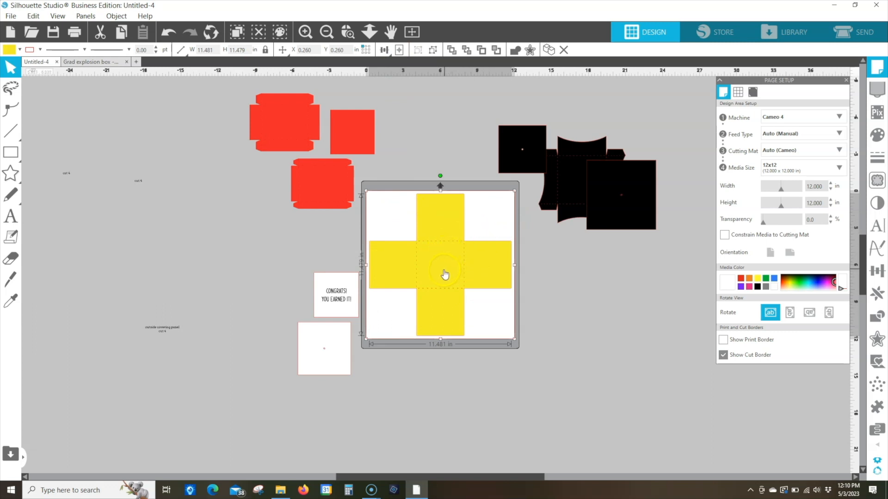
{"action": "left_click_drag", "start_coordinate": [443, 274], "coordinate": [607, 367]}
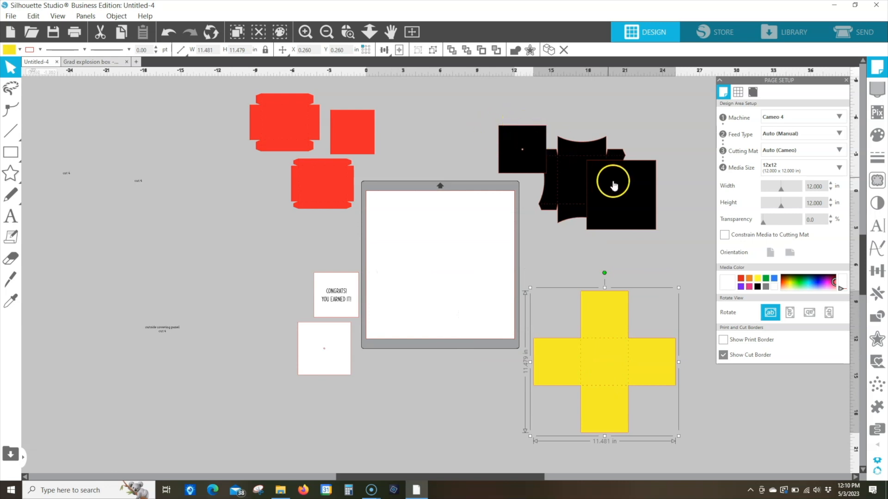
Step: Bring the black box lid and the two black squares onto the mat, with the lid in its upper left area
{"action": "left_click_drag", "start_coordinate": [614, 186], "coordinate": [468, 285]}
{"action": "left_click_drag", "start_coordinate": [558, 194], "coordinate": [390, 248]}
{"action": "left_click_drag", "start_coordinate": [537, 138], "coordinate": [499, 227]}
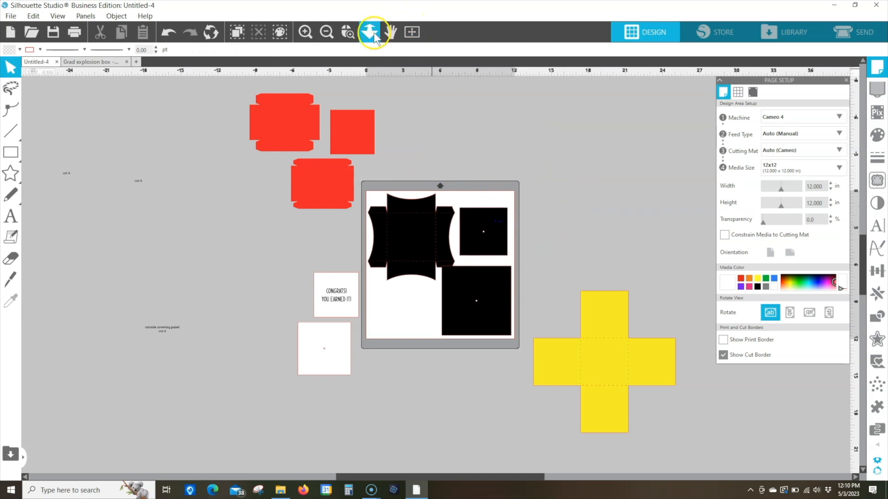
Step: Nudge the black lid and squares so they sit apart within the page, with the two squares' right edges lined up
{"action": "left_click", "coordinate": [411, 34]}
{"action": "left_click_drag", "start_coordinate": [383, 164], "coordinate": [350, 145]}
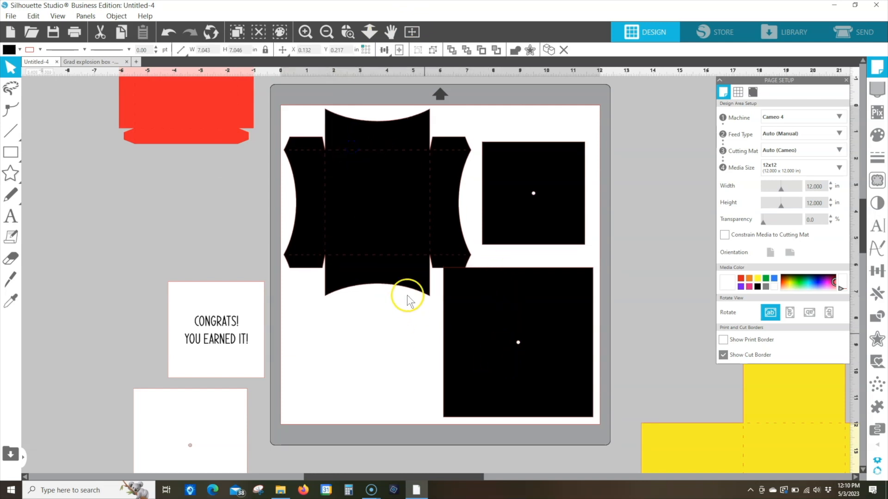
{"action": "left_click", "coordinate": [312, 115]}
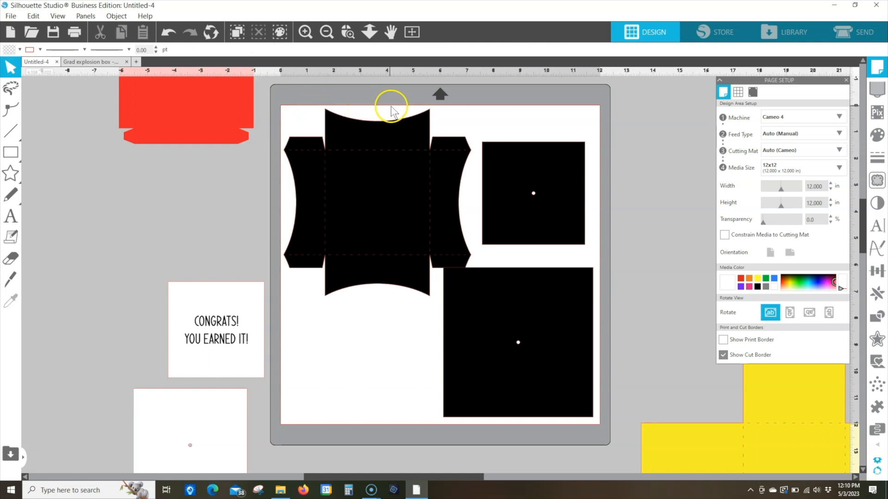
{"action": "left_click_drag", "start_coordinate": [532, 338], "coordinate": [521, 336]}
{"action": "left_click", "coordinate": [480, 259]}
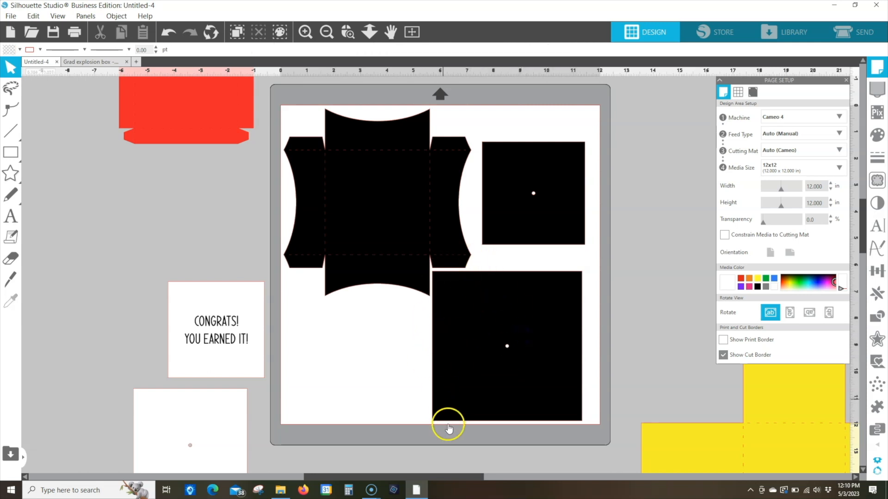
{"action": "left_click_drag", "start_coordinate": [549, 169], "coordinate": [547, 177]}
{"action": "left_click", "coordinate": [472, 156]}
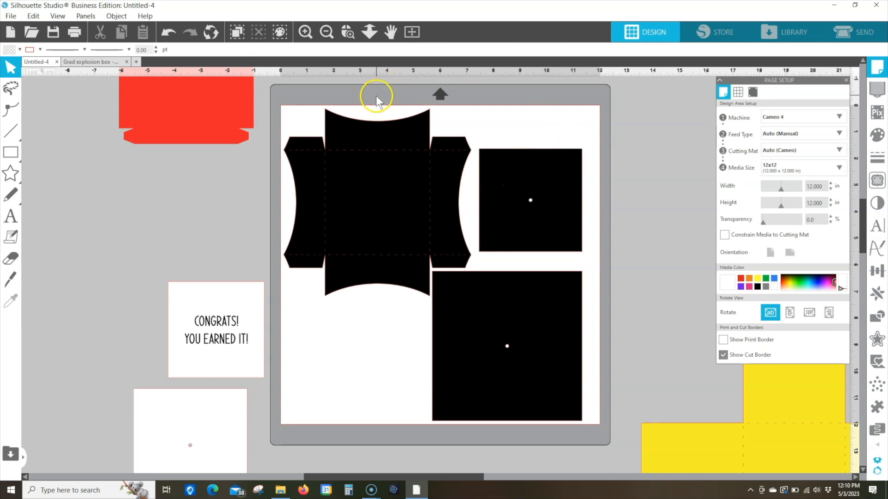
Step: Group the three black pieces and center the group on the page
{"action": "left_click_drag", "start_coordinate": [352, 105], "coordinate": [526, 315]}
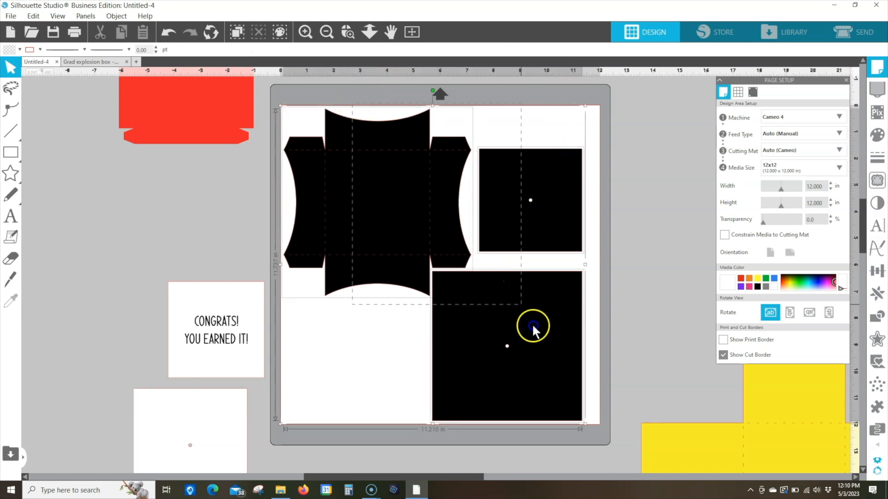
{"action": "left_click_drag", "start_coordinate": [547, 357], "coordinate": [547, 359]}
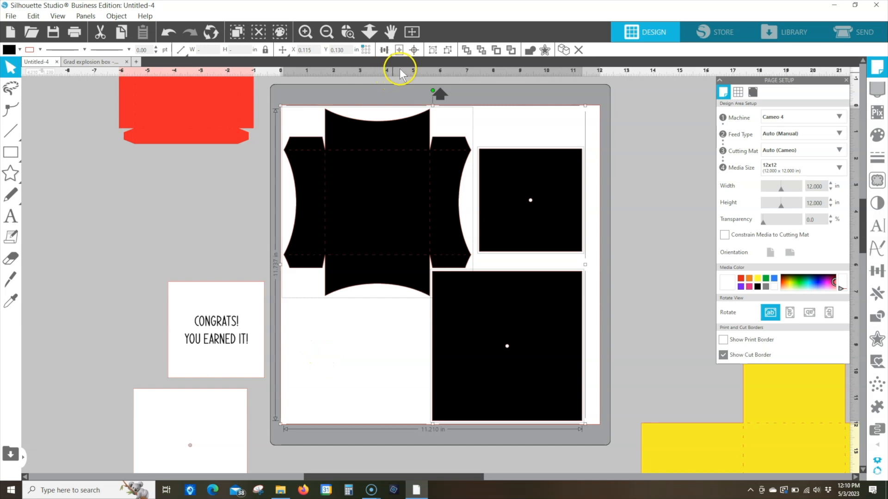
{"action": "left_click", "coordinate": [433, 51]}
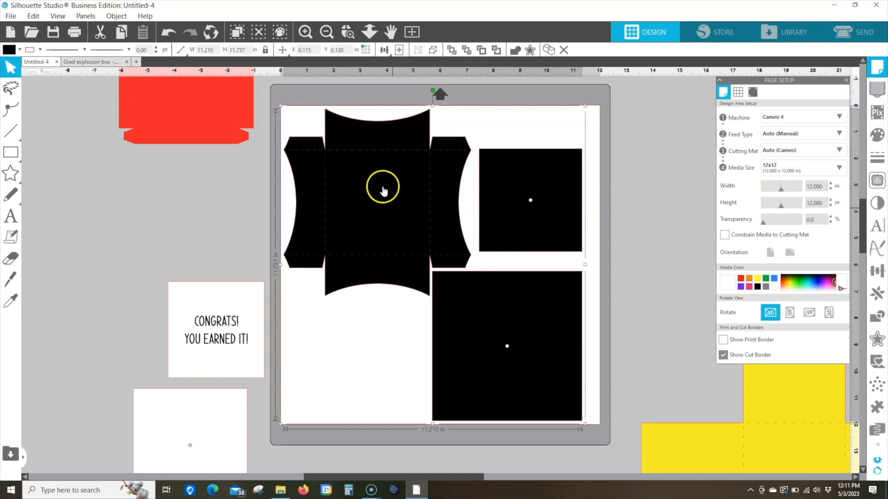
{"action": "left_click", "coordinate": [399, 50]}
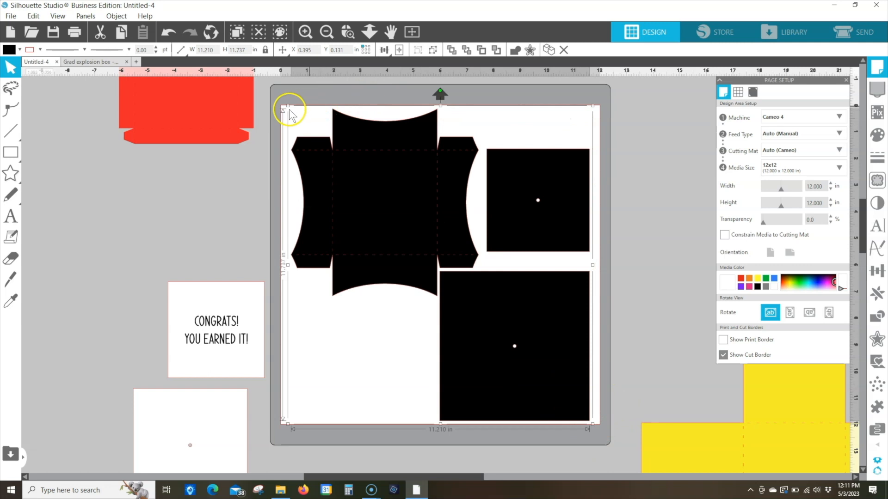
Step: Move the black group off the mat above the yellow cross, and set the media size to Letter in landscape orientation
{"action": "left_click", "coordinate": [368, 32]}
{"action": "left_click_drag", "start_coordinate": [416, 258], "coordinate": [605, 251]}
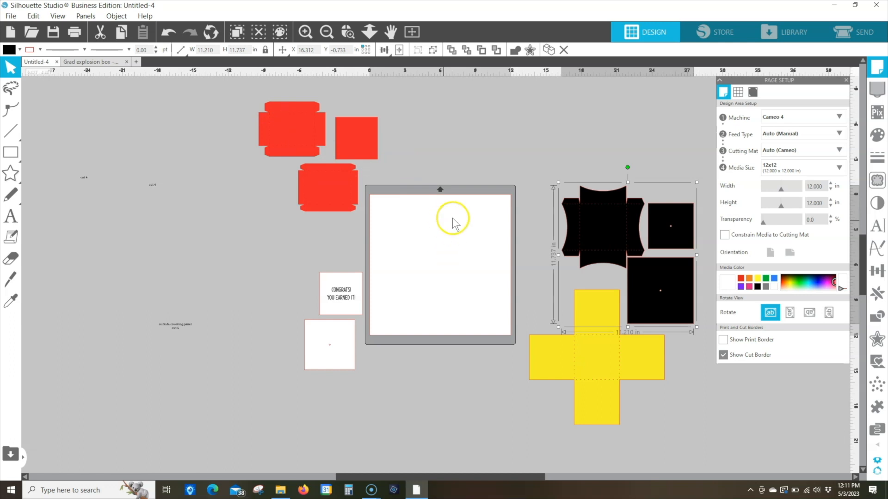
{"action": "left_click", "coordinate": [774, 168]}
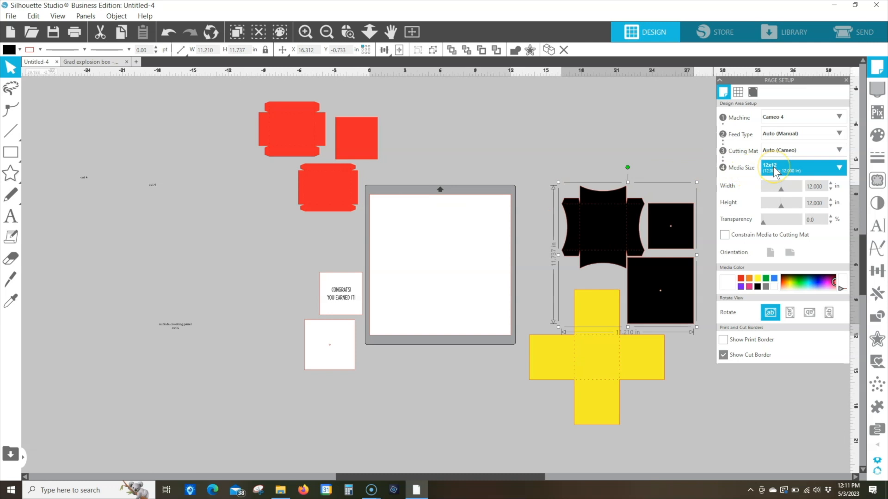
{"action": "left_click", "coordinate": [779, 169]}
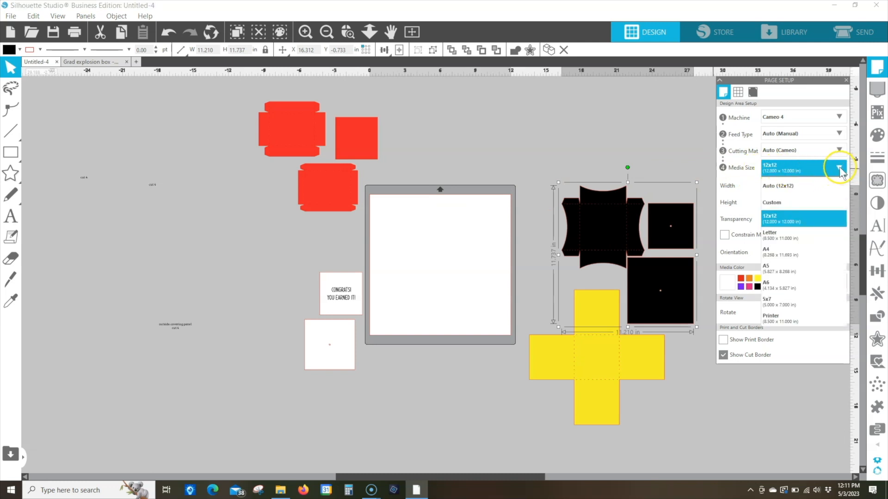
{"action": "left_click", "coordinate": [779, 238]}
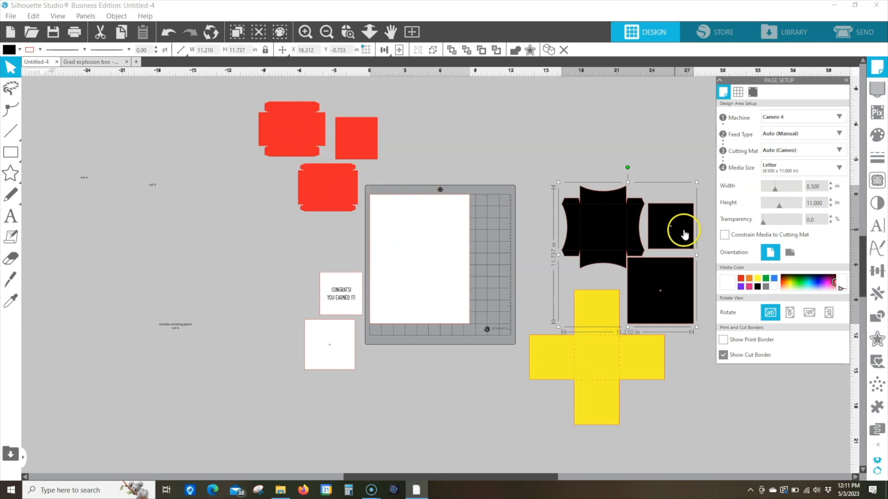
{"action": "left_click", "coordinate": [792, 255]}
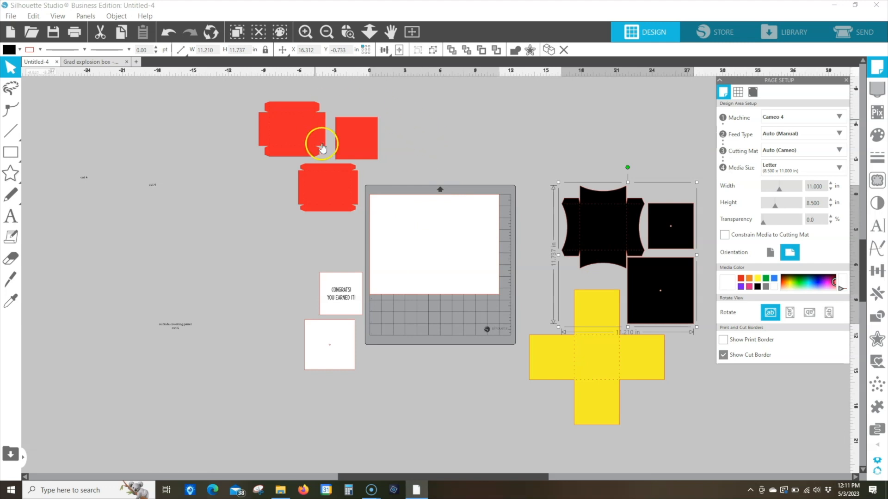
Step: Place the smaller red tabbed piece in the page's upper left corner and duplicate it into a two-by-two grid of four pieces
{"action": "left_click_drag", "start_coordinate": [332, 189], "coordinate": [396, 206]}
{"action": "left_click", "coordinate": [217, 184]}
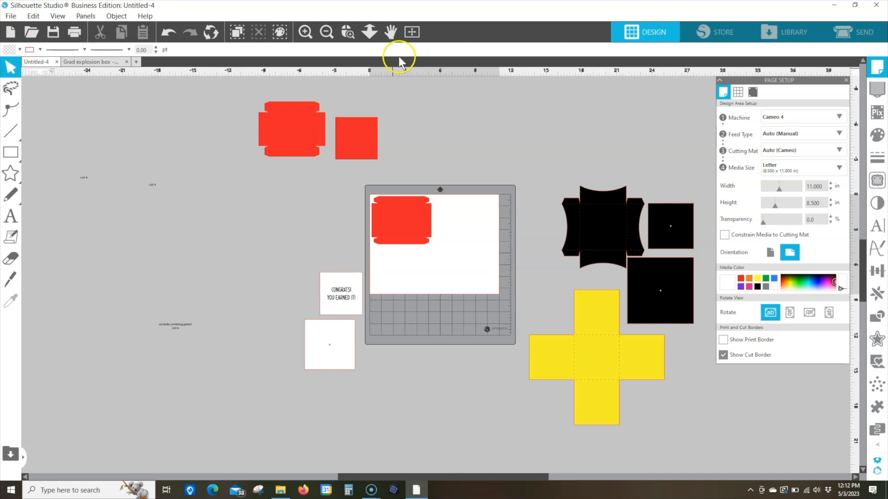
{"action": "left_click", "coordinate": [410, 38]}
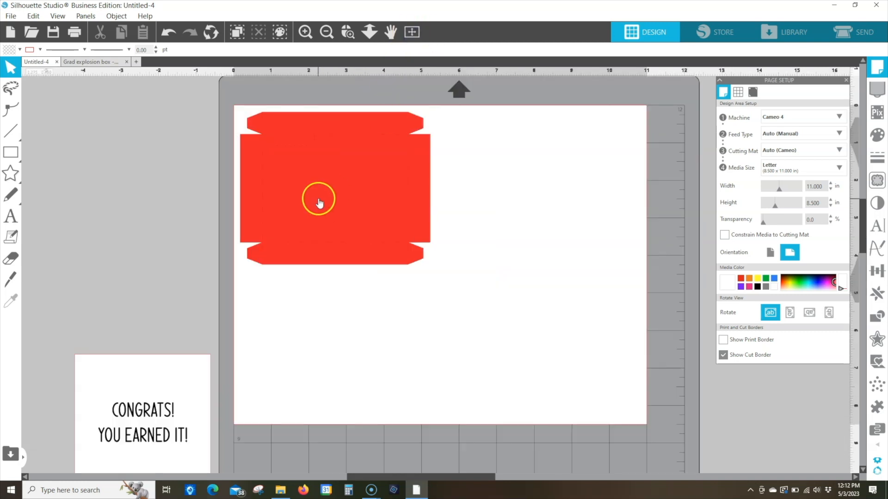
{"action": "left_click", "coordinate": [318, 199]}
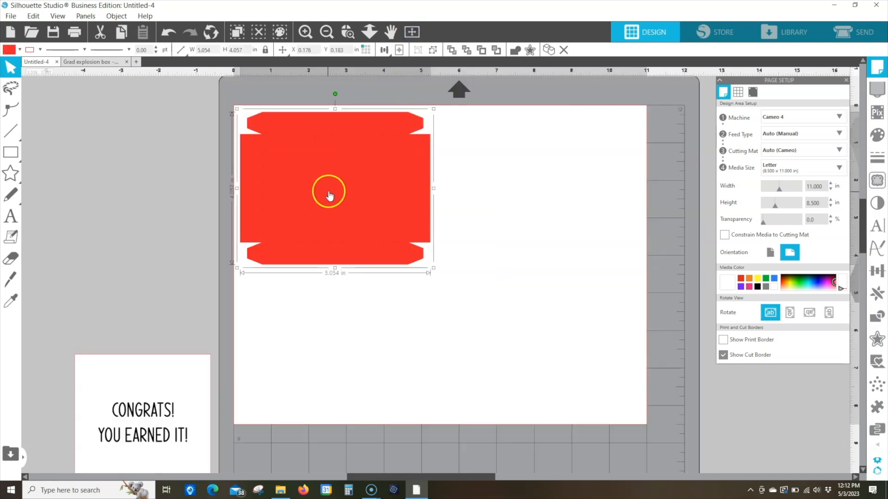
{"action": "left_click_drag", "start_coordinate": [349, 177], "coordinate": [544, 174]}
{"action": "left_click_drag", "start_coordinate": [327, 98], "coordinate": [536, 329]}
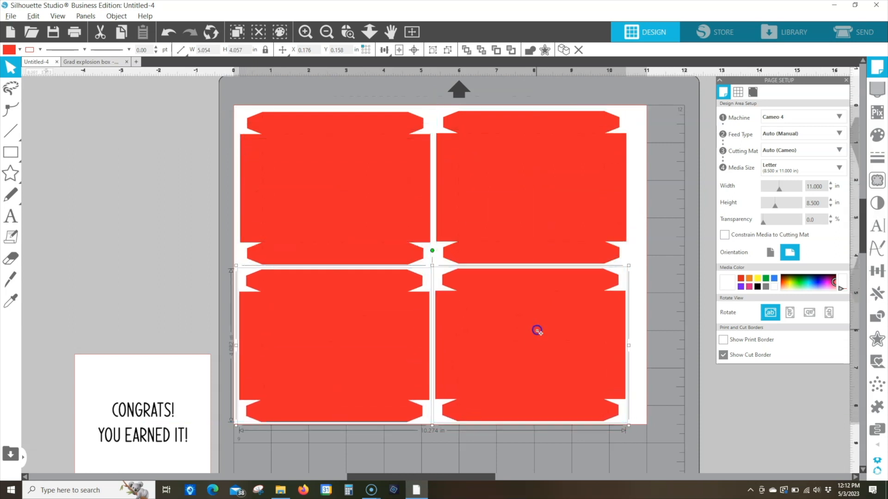
Step: Align the left edges of the two red tabbed pieces in the grid's left column
{"action": "left_click", "coordinate": [677, 168]}
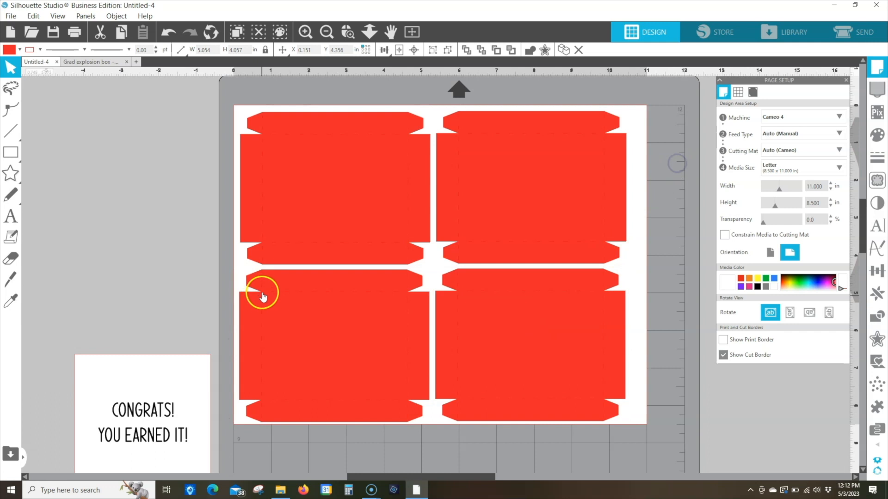
{"action": "left_click_drag", "start_coordinate": [212, 171], "coordinate": [286, 221]}
{"action": "left_click_drag", "start_coordinate": [368, 258], "coordinate": [597, 359]}
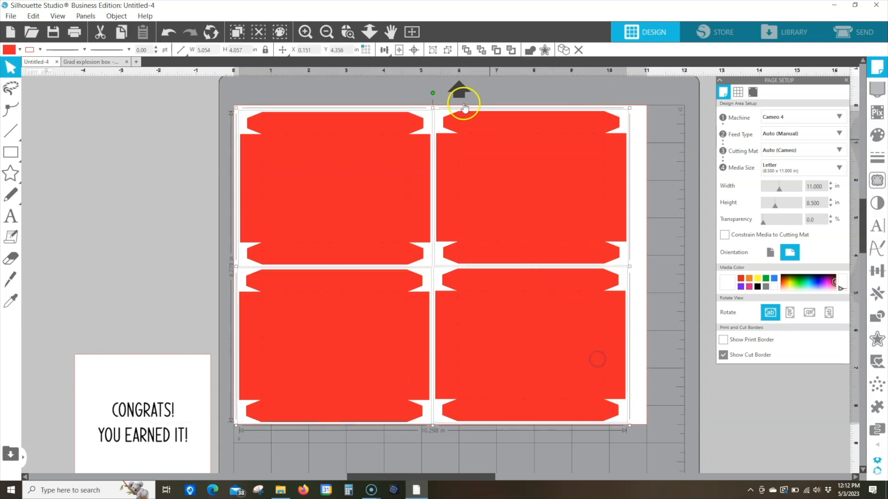
{"action": "left_click_drag", "start_coordinate": [317, 99], "coordinate": [355, 318]}
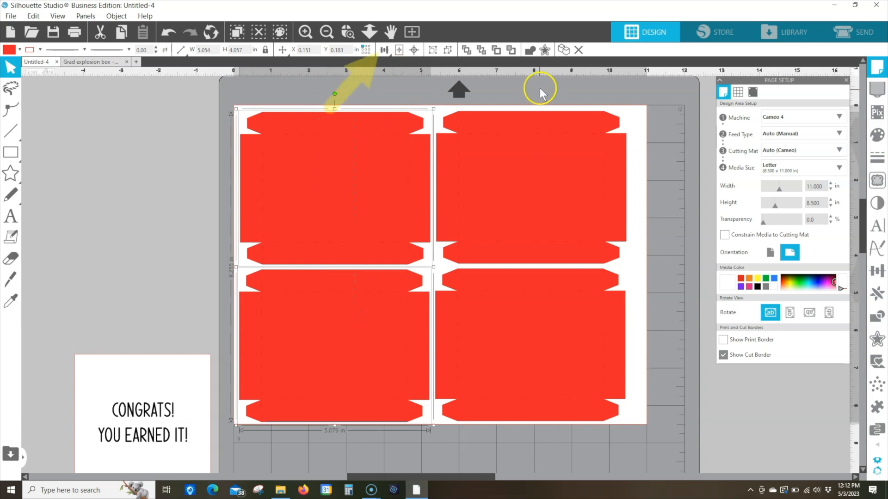
{"action": "left_click", "coordinate": [393, 52]}
{"action": "left_click", "coordinate": [382, 51]}
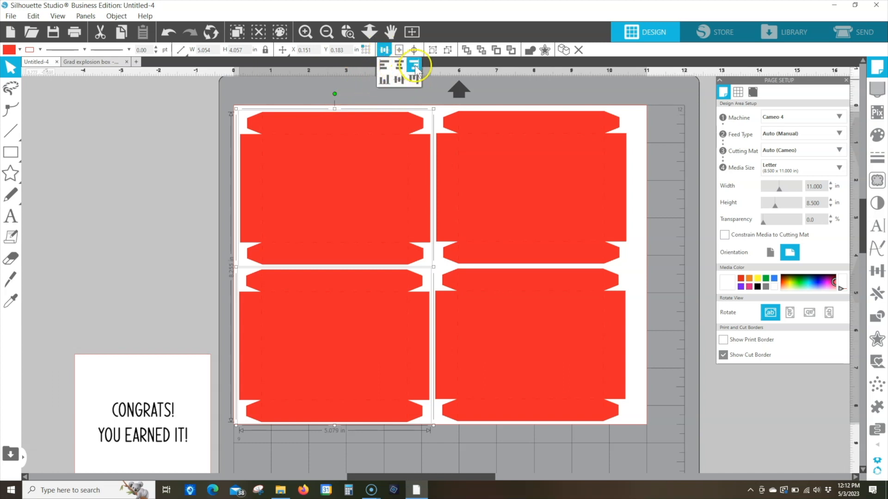
{"action": "left_click", "coordinate": [383, 67]}
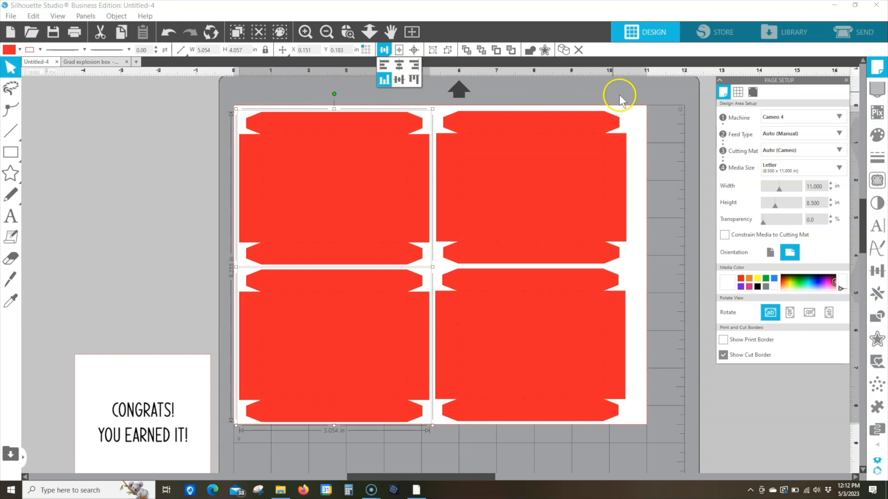
Step: Align the right edges of the two red tabbed pieces in the grid's right column
{"action": "left_click", "coordinate": [565, 347]}
{"action": "left_click", "coordinate": [384, 49]}
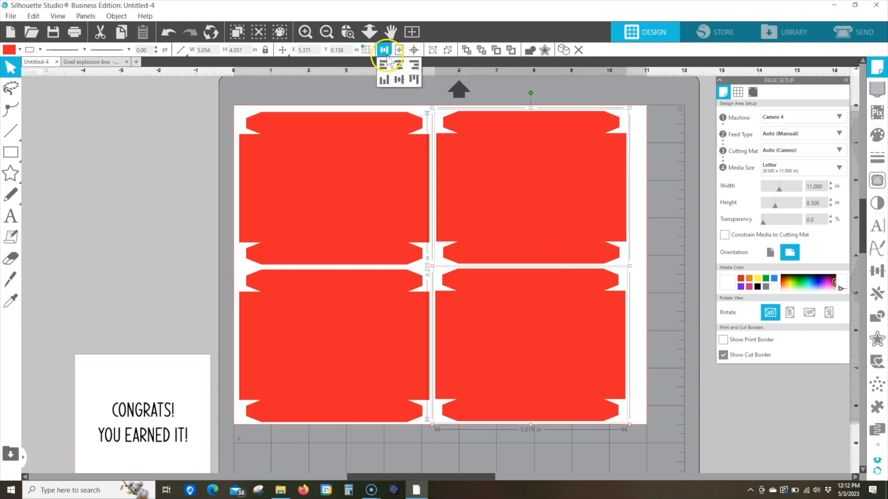
{"action": "left_click", "coordinate": [418, 68]}
Step: Align the top edges of the two red pieces within each row of the grid
{"action": "left_click_drag", "start_coordinate": [631, 151], "coordinate": [358, 192]}
{"action": "left_click", "coordinate": [413, 79]}
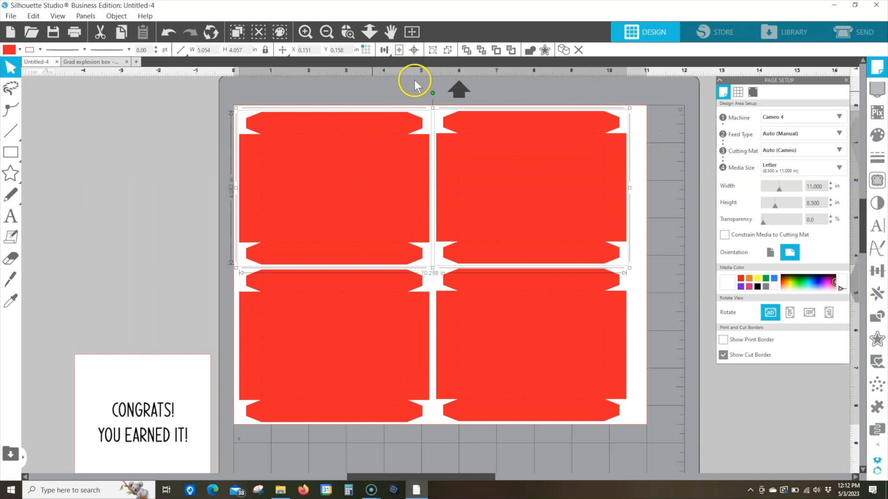
{"action": "left_click", "coordinate": [384, 50]}
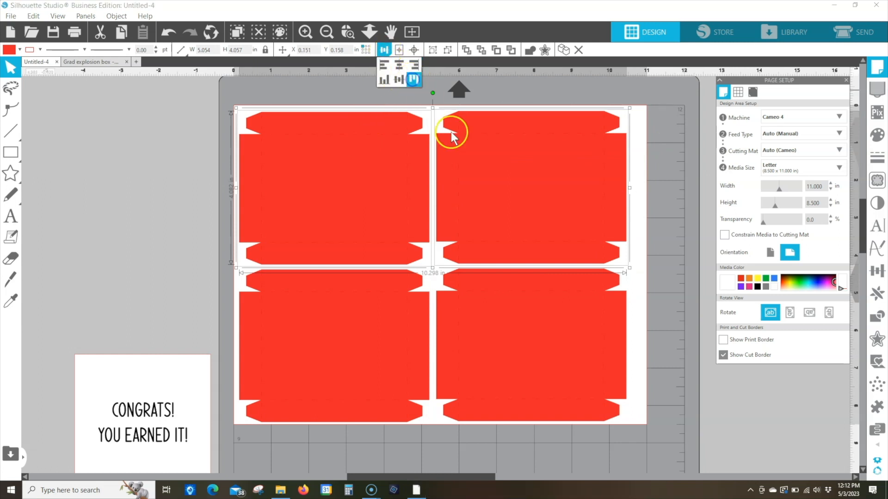
{"action": "left_click_drag", "start_coordinate": [653, 318], "coordinate": [383, 367]}
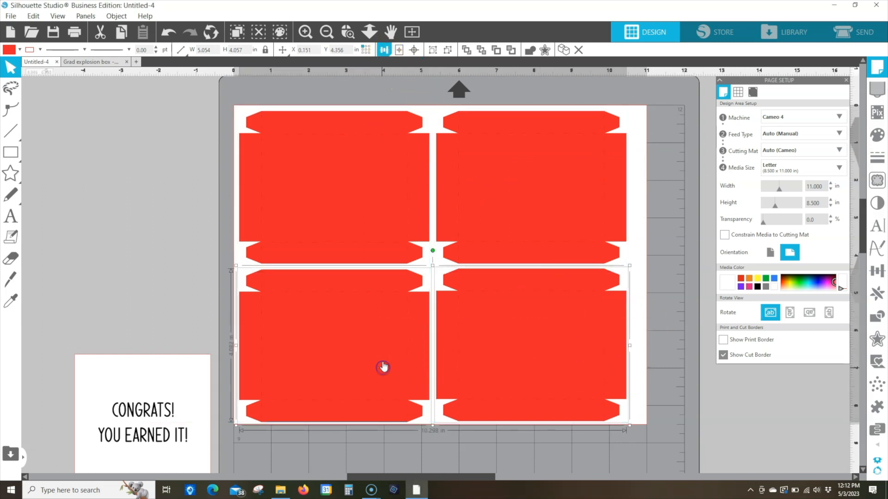
{"action": "left_click", "coordinate": [384, 50]}
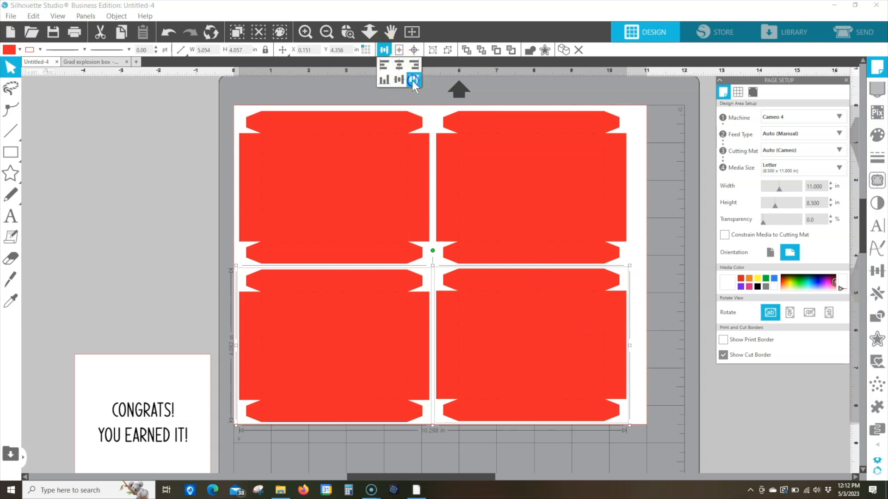
Step: Group all four red tabbed pieces and center the group on the page
{"action": "left_click_drag", "start_coordinate": [331, 89], "coordinate": [522, 345]}
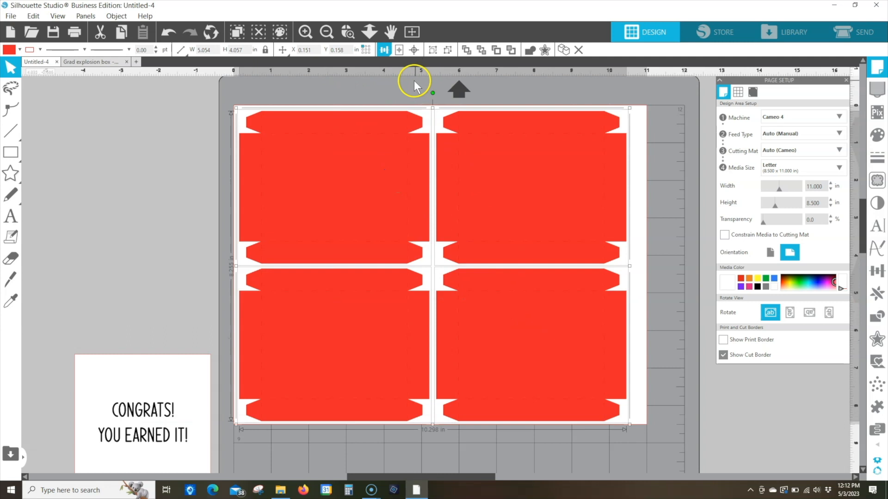
{"action": "left_click", "coordinate": [432, 49]}
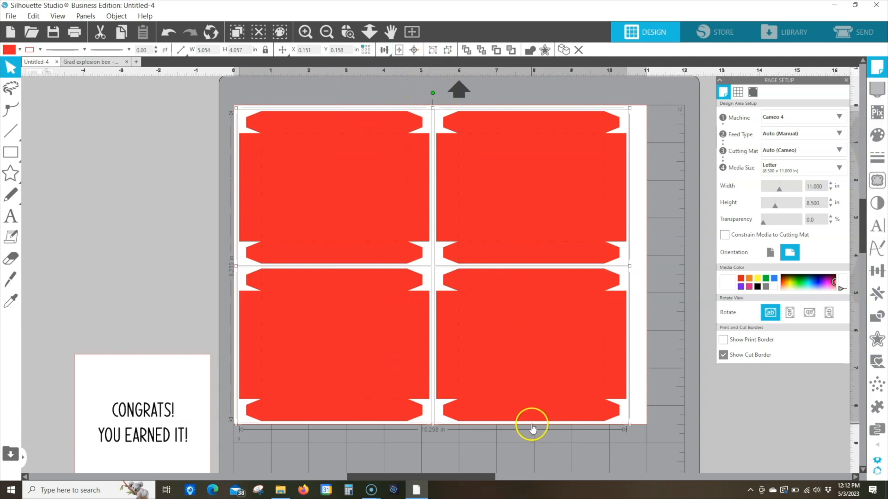
{"action": "left_click", "coordinate": [397, 49]}
{"action": "left_click", "coordinate": [433, 51]}
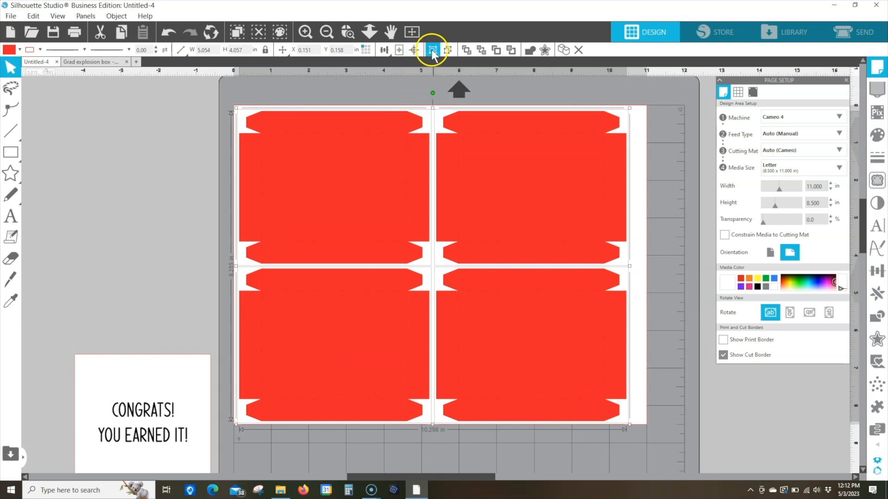
{"action": "left_click", "coordinate": [401, 50]}
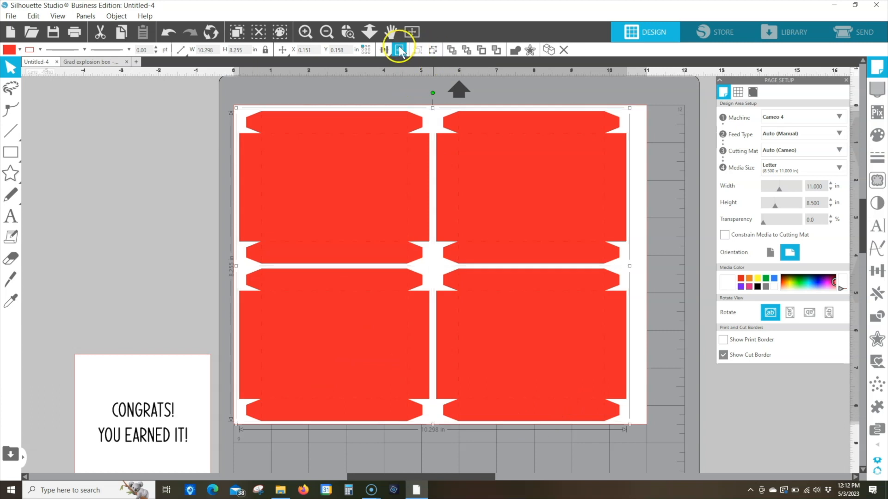
{"action": "left_click", "coordinate": [401, 49]}
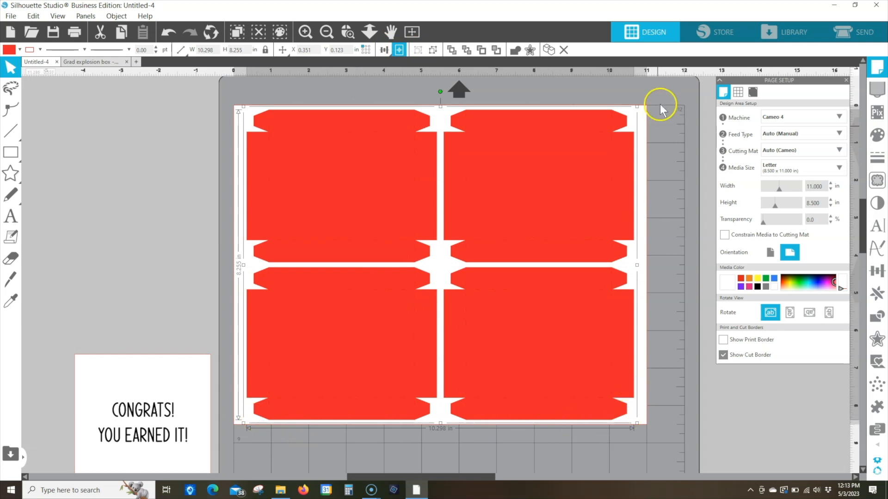
Step: Move the grouped red set off the mat above it, and bring the larger red tabbed piece and the red square onto the page
{"action": "left_click", "coordinate": [369, 32]}
{"action": "left_click_drag", "start_coordinate": [427, 308], "coordinate": [399, 179]}
{"action": "left_click_drag", "start_coordinate": [423, 253], "coordinate": [434, 132]}
{"action": "left_click_drag", "start_coordinate": [309, 156], "coordinate": [421, 240]}
{"action": "left_click_drag", "start_coordinate": [363, 158], "coordinate": [422, 244]}
{"action": "left_click", "coordinate": [412, 32]}
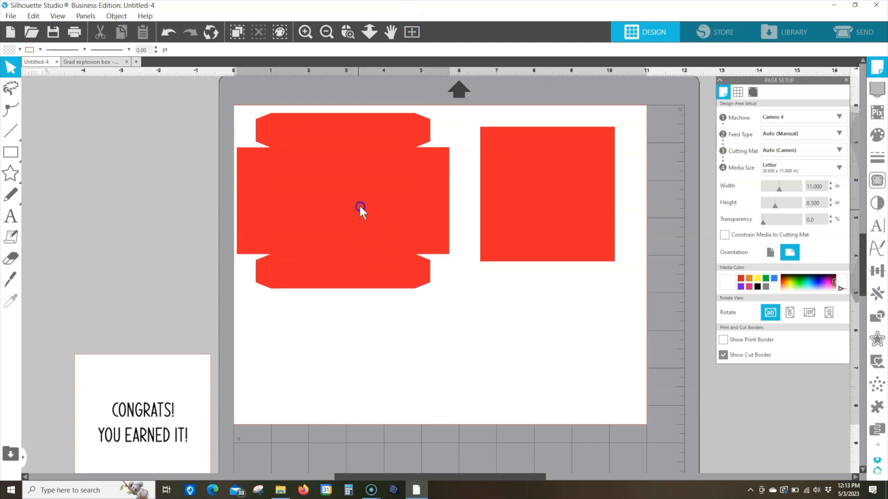
Step: Place the larger red tabbed piece in the page's upper left corner and duplicate it into the lower right corner
{"action": "left_click_drag", "start_coordinate": [359, 206], "coordinate": [359, 206]}
{"action": "left_click", "coordinate": [336, 407]}
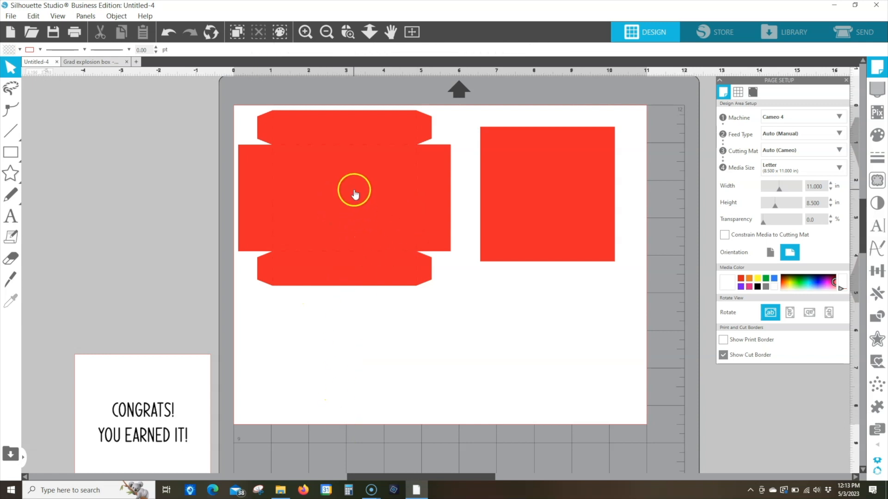
{"action": "left_click_drag", "start_coordinate": [493, 108], "coordinate": [398, 181]}
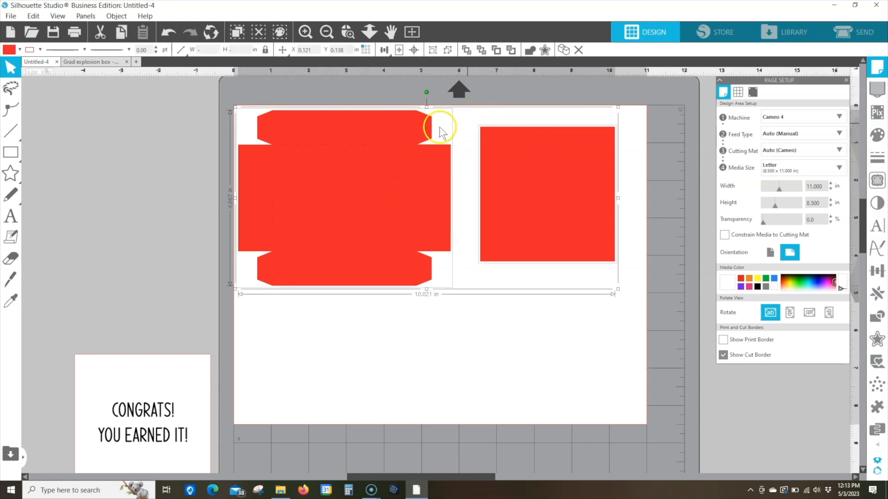
{"action": "left_click", "coordinate": [499, 110]}
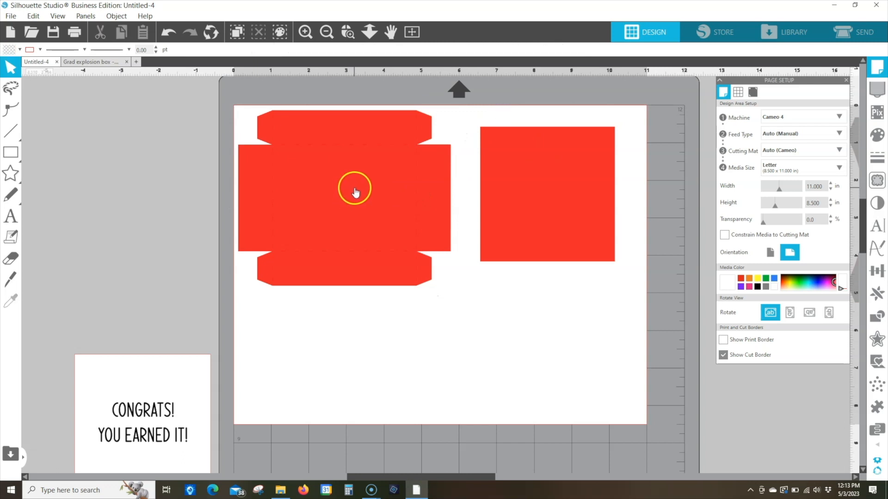
{"action": "left_click_drag", "start_coordinate": [357, 190], "coordinate": [546, 327]}
Step: Move the red square into the gap above the tabbed copy, and nudge the upper left tabbed piece up toward the page edge
{"action": "left_click_drag", "start_coordinate": [544, 228], "coordinate": [529, 193]}
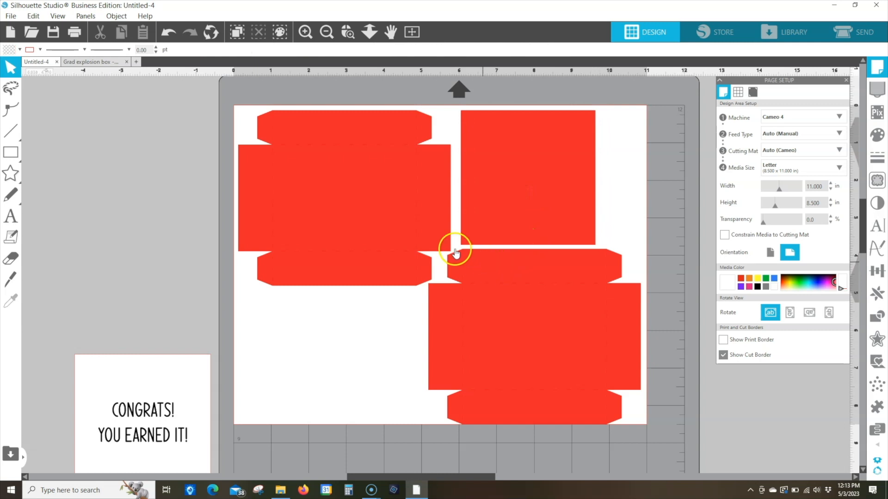
{"action": "left_click", "coordinate": [382, 185]}
{"action": "left_click", "coordinate": [394, 185]}
{"action": "key", "text": "Up"}
{"action": "key", "text": "Up"}
{"action": "key", "text": "Up"}
{"action": "key", "text": "Up"}
{"action": "key", "text": "Up"}
{"action": "key", "text": "Up"}
{"action": "key", "text": "Up"}
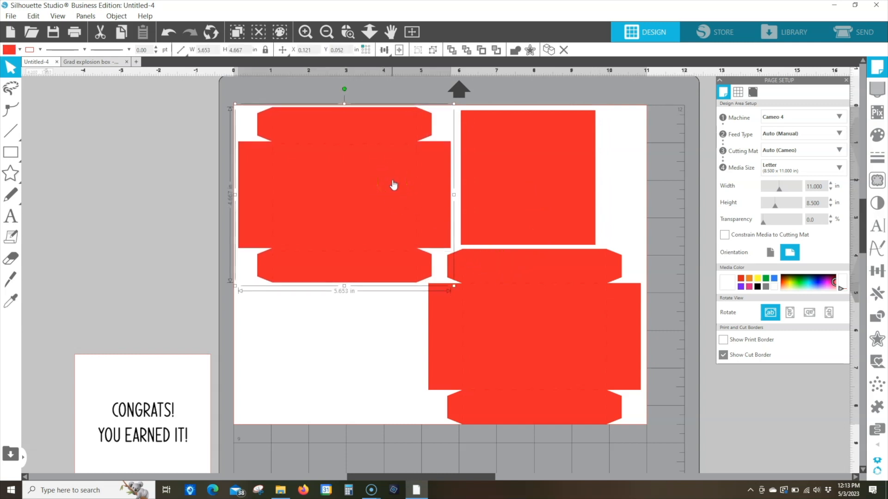
Step: Nudge the lower right tabbed piece up and slightly left so it sits fully within the page, just below the square
{"action": "left_click", "coordinate": [494, 284]}
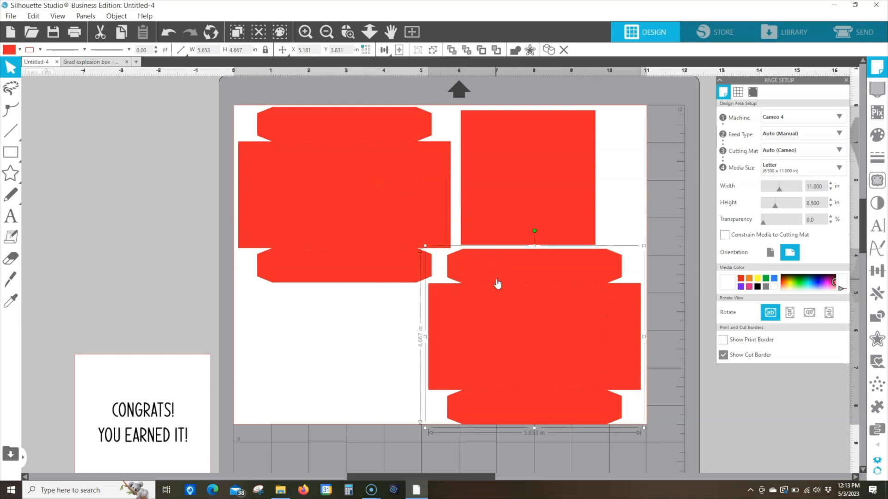
{"action": "key", "text": "Up"}
{"action": "key", "text": "Up"}
{"action": "key", "text": "Up"}
{"action": "key", "text": "Up"}
{"action": "key", "text": "Up"}
{"action": "key", "text": "Up"}
{"action": "key", "text": "Up"}
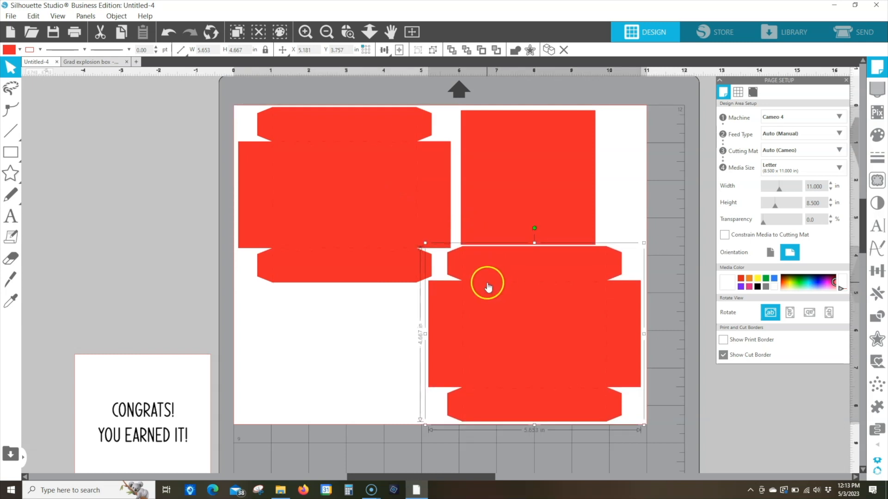
{"action": "key", "text": "Down"}
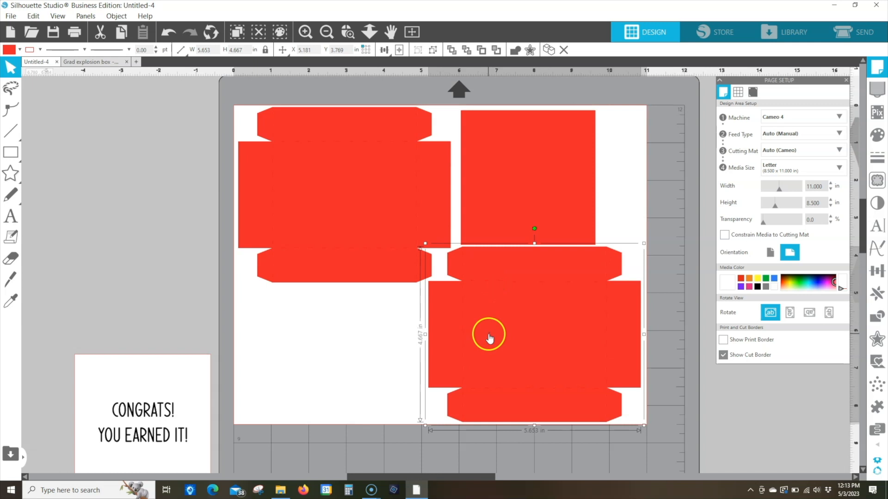
{"action": "key", "text": "Left"}
{"action": "key", "text": "Left"}
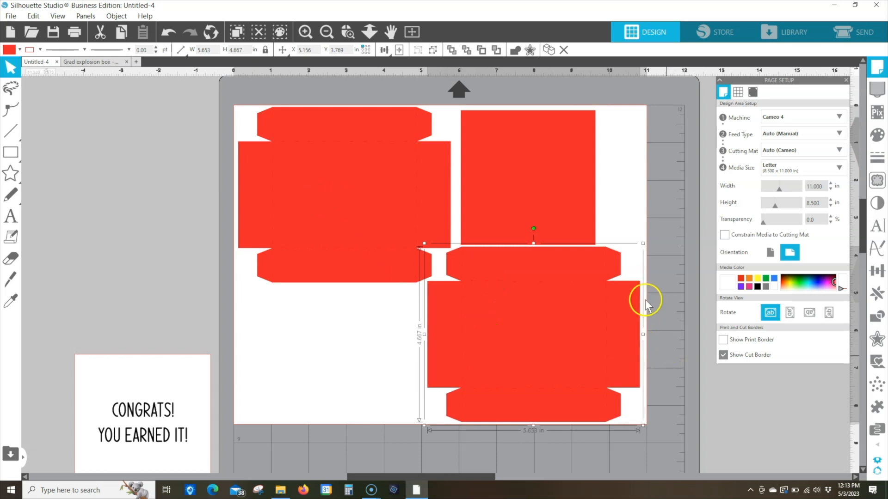
Step: Shift the red square slightly right and duplicate it into the empty lower left area of the page
{"action": "left_click_drag", "start_coordinate": [572, 172], "coordinate": [580, 171]}
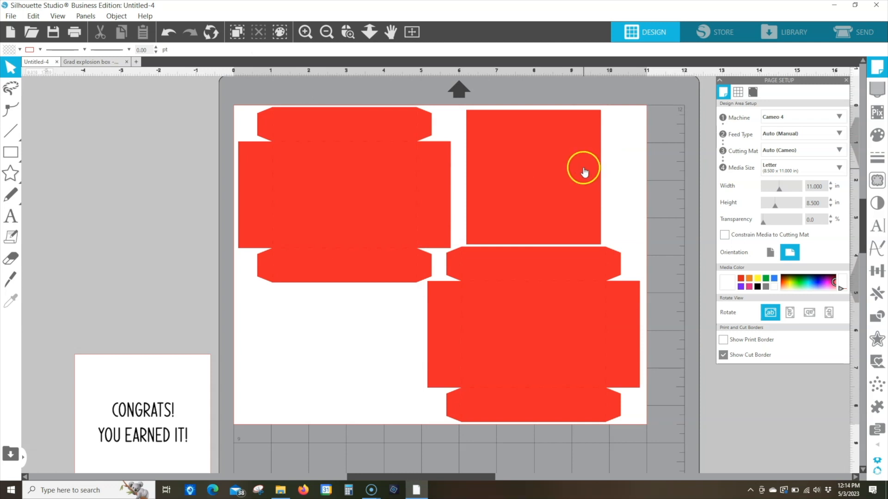
{"action": "left_click_drag", "start_coordinate": [583, 171], "coordinate": [395, 343]}
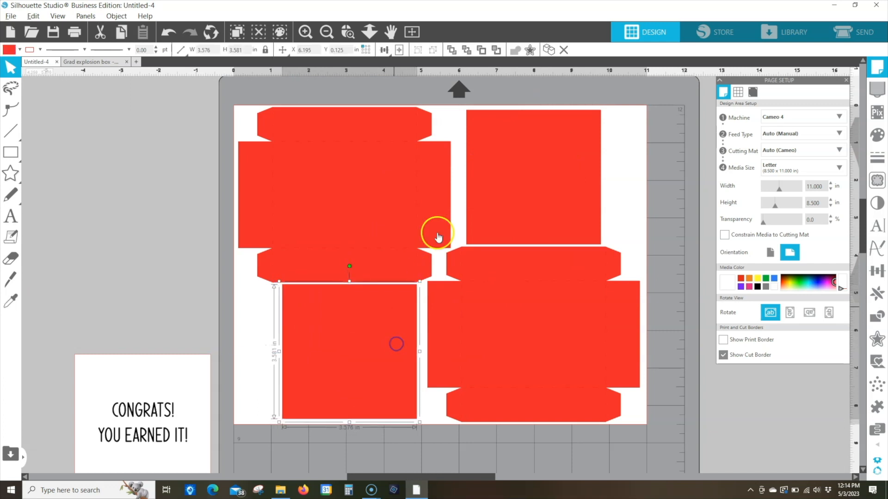
{"action": "left_click", "coordinate": [445, 121]}
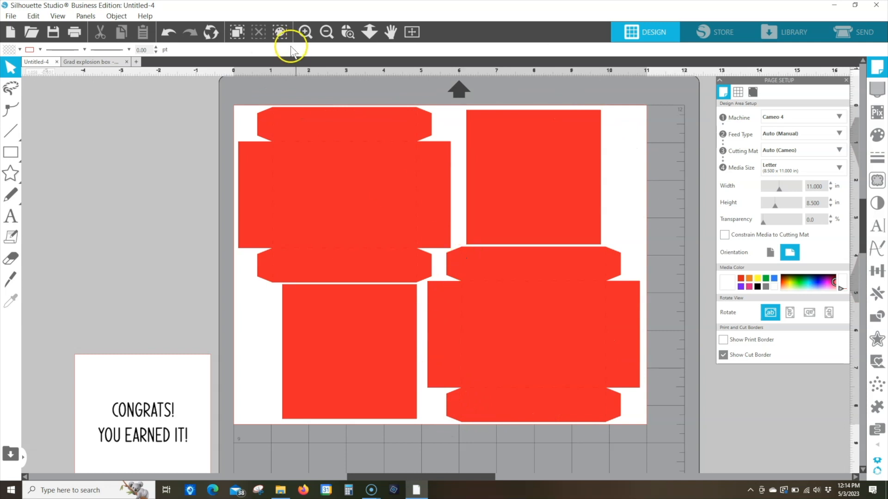
Step: Group the two larger tabbed pieces with the two squares and center the group on the page
{"action": "left_click_drag", "start_coordinate": [320, 90], "coordinate": [561, 362]}
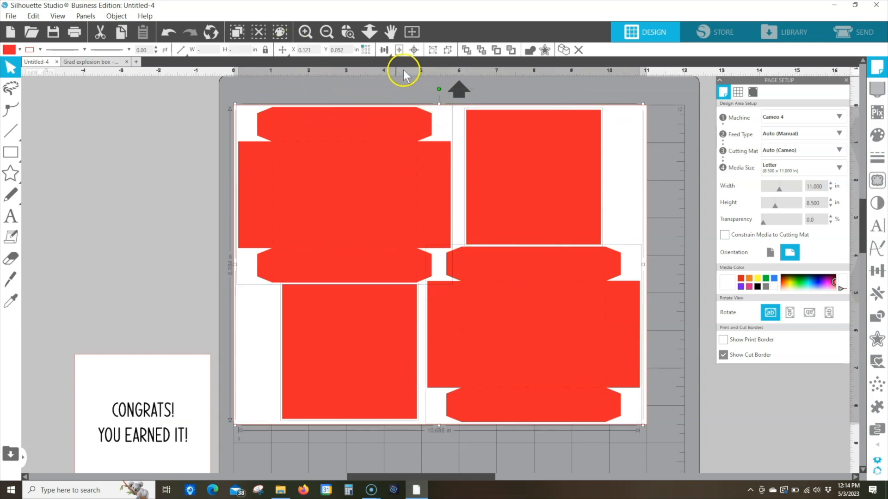
{"action": "left_click", "coordinate": [432, 50]}
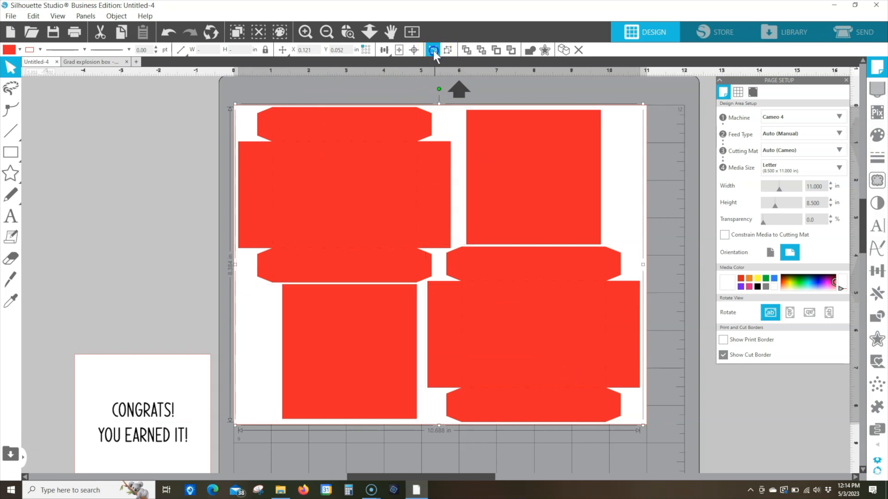
{"action": "left_click", "coordinate": [399, 49]}
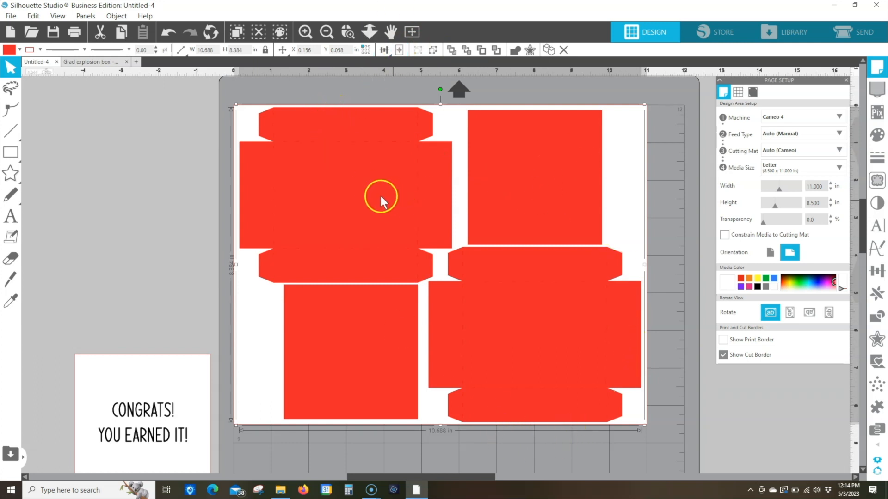
Step: Duplicate the centered red group off the mat, to the left of the set of four smaller tabbed pieces
{"action": "left_click", "coordinate": [369, 32]}
{"action": "left_click_drag", "start_coordinate": [388, 199], "coordinate": [383, 121]}
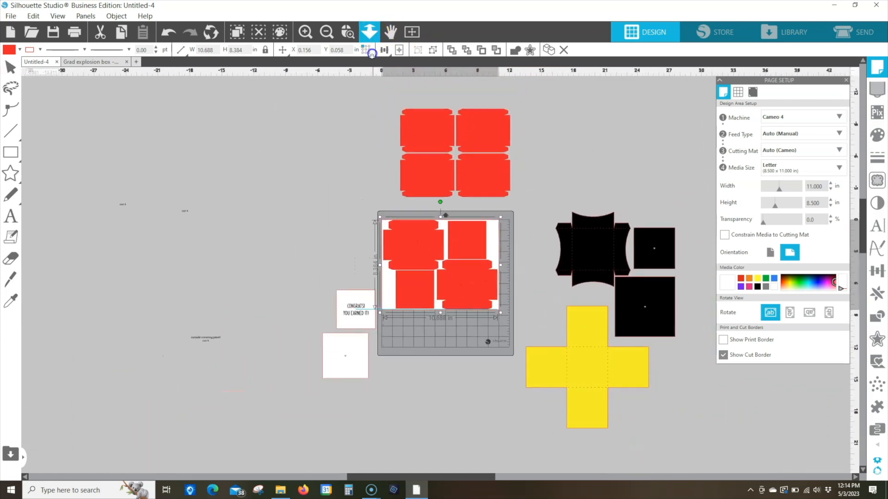
{"action": "key", "text": "Escape"}
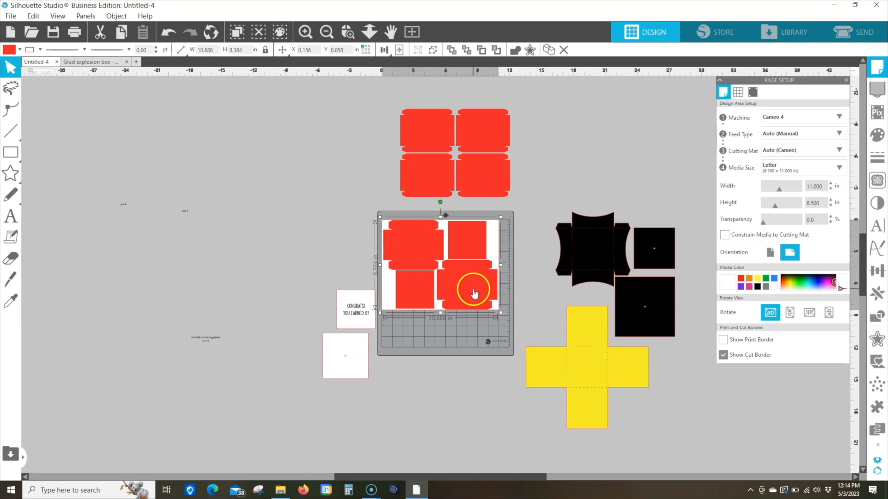
{"action": "left_click_drag", "start_coordinate": [474, 291], "coordinate": [369, 176]}
Step: Move the original red group off the mat to the right of the set of four smaller tabbed pieces
{"action": "left_click", "coordinate": [422, 250]}
{"action": "left_click_drag", "start_coordinate": [419, 251], "coordinate": [557, 158]}
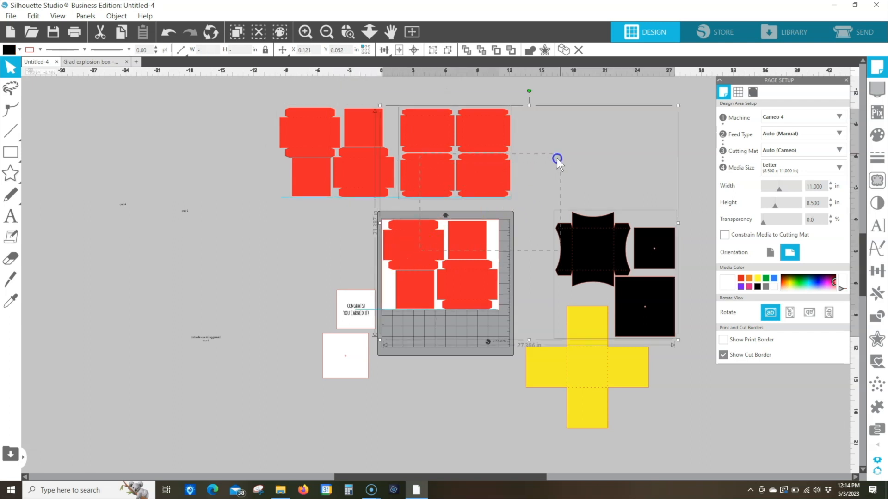
{"action": "left_click", "coordinate": [558, 147]}
{"action": "left_click_drag", "start_coordinate": [466, 244], "coordinate": [596, 125]}
{"action": "left_click", "coordinate": [304, 270]}
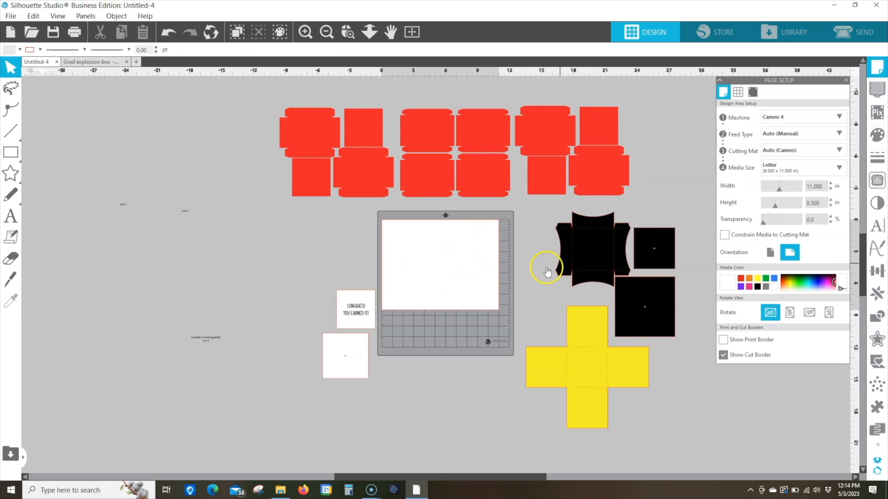
Step: Set the letter-size page to portrait orientation and turn on the registration marks
{"action": "left_click", "coordinate": [770, 253]}
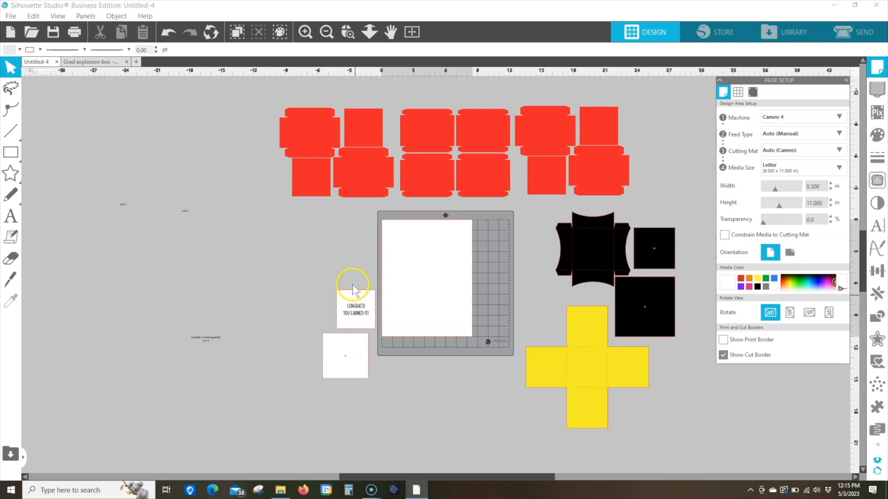
{"action": "left_click", "coordinate": [411, 32]}
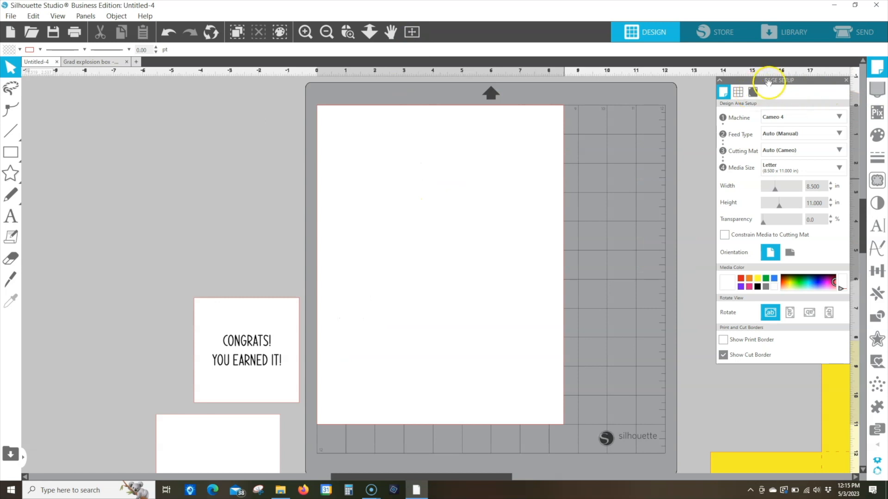
{"action": "left_click", "coordinate": [753, 92]}
{"action": "left_click", "coordinate": [792, 117]}
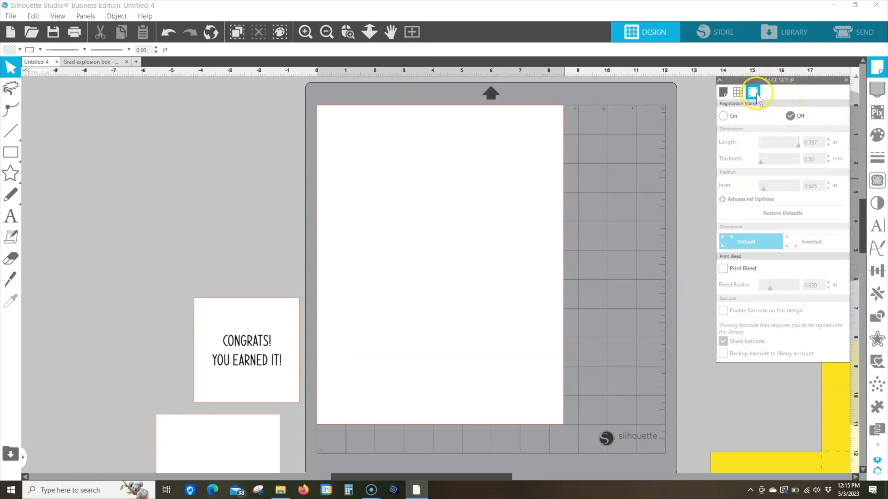
{"action": "left_click", "coordinate": [725, 117]}
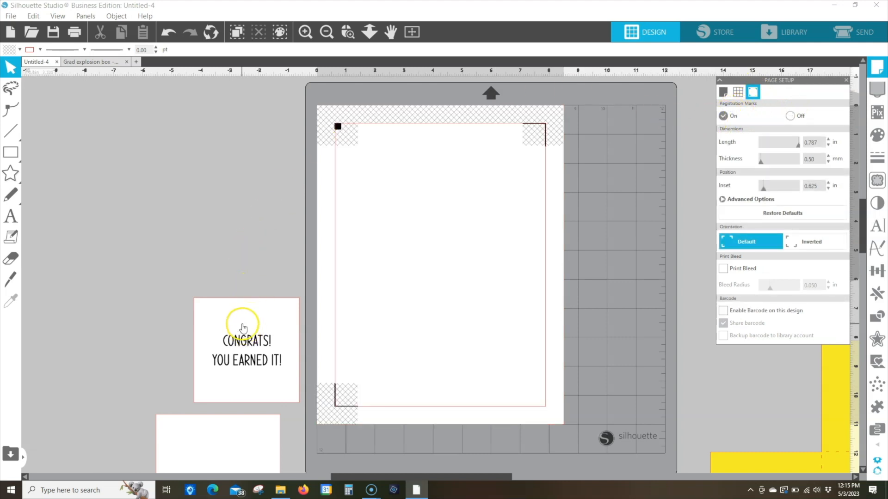
Step: Move the "CONGRATS! YOU EARNED IT!" square and the larger white square onto the page, stacked and left-aligned inside the registration mark border
{"action": "left_click_drag", "start_coordinate": [254, 307], "coordinate": [390, 177]}
{"action": "left_click", "coordinate": [287, 352]}
{"action": "left_click_drag", "start_coordinate": [217, 457], "coordinate": [400, 301]}
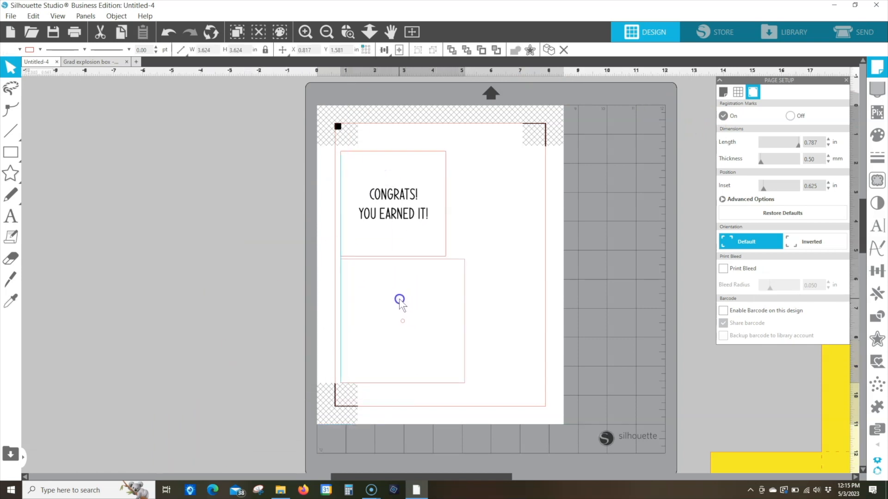
{"action": "left_click", "coordinate": [467, 240]}
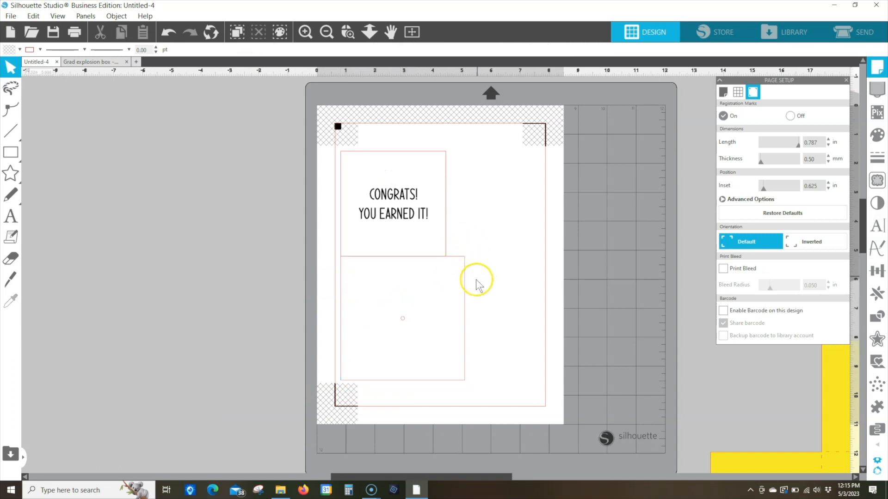
Step: Nudge the text square up and the larger white square down to leave a small gap between them
{"action": "left_click", "coordinate": [445, 234]}
{"action": "key", "text": "Up"}
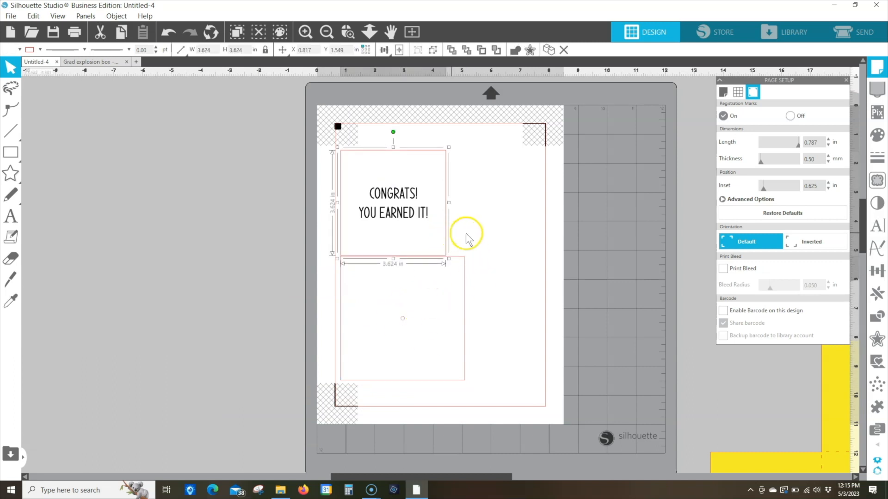
{"action": "left_click", "coordinate": [486, 230]}
{"action": "left_click", "coordinate": [427, 302]}
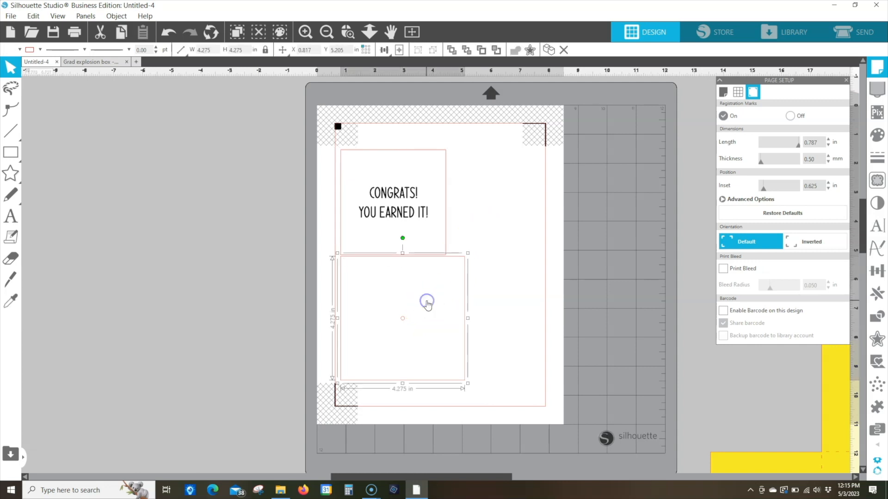
{"action": "key", "text": "Down"}
{"action": "key", "text": "Down"}
{"action": "left_click", "coordinate": [498, 226]}
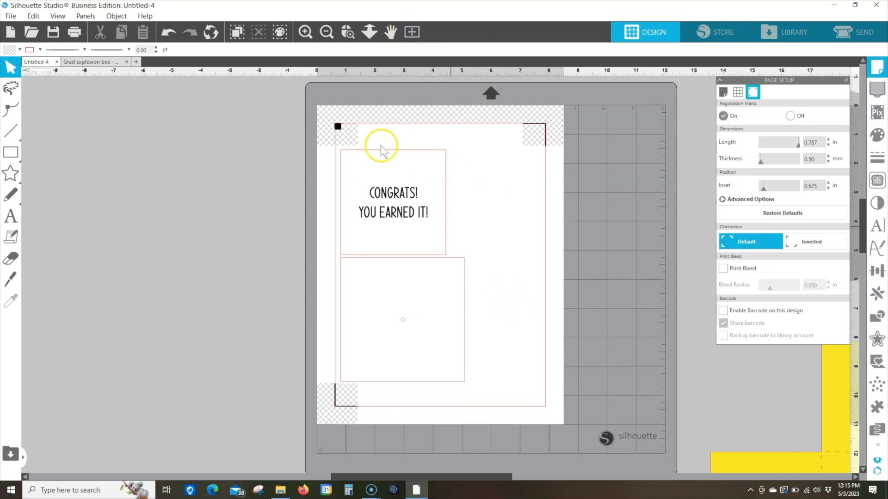
{"action": "left_click", "coordinate": [370, 30]}
{"action": "left_click_drag", "start_coordinate": [482, 331], "coordinate": [457, 201]}
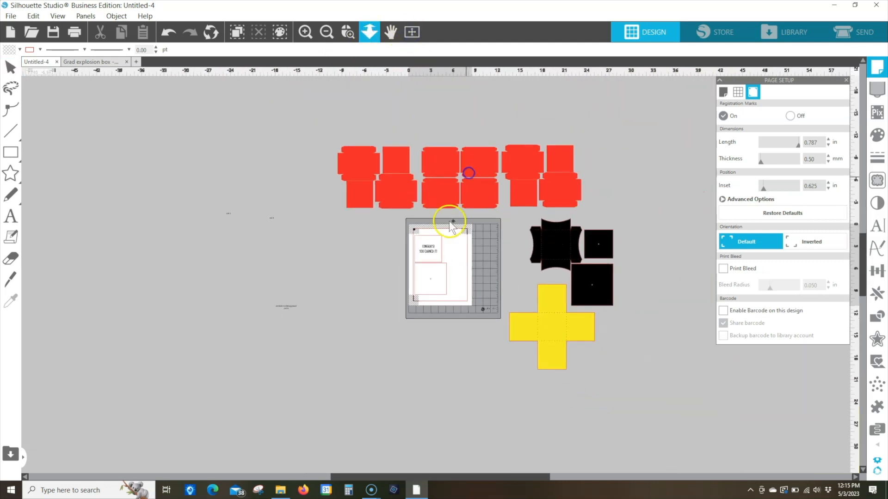
{"action": "key", "text": "Escape"}
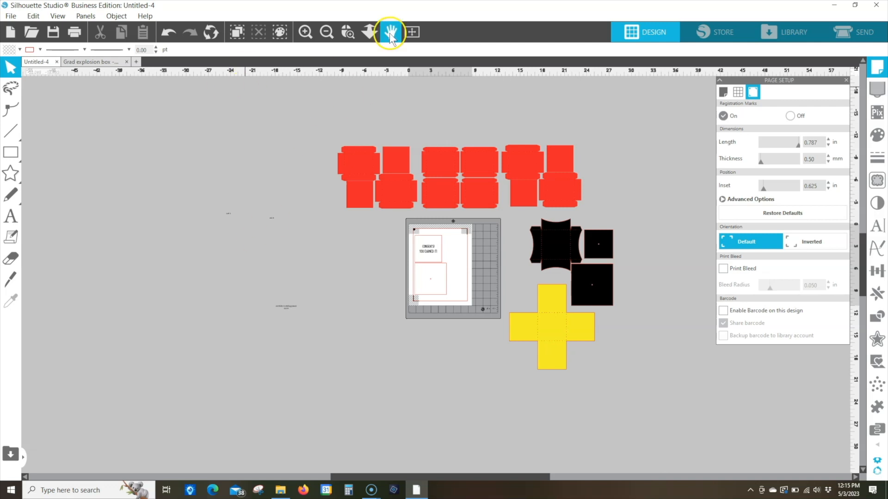
{"action": "left_click", "coordinate": [413, 32]}
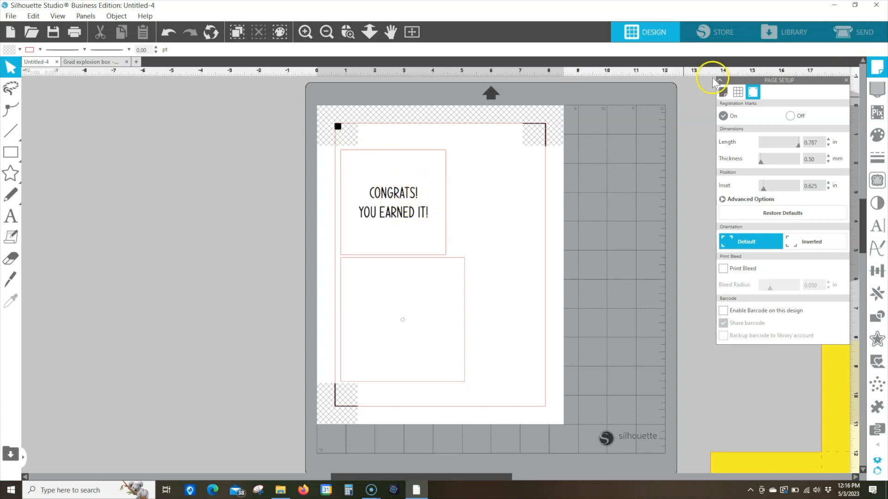
Step: In the send settings, set the "CONGRATS! YOU EARNED IT!" square to Cut Edge so its lettering is not cut
{"action": "left_click", "coordinate": [859, 33]}
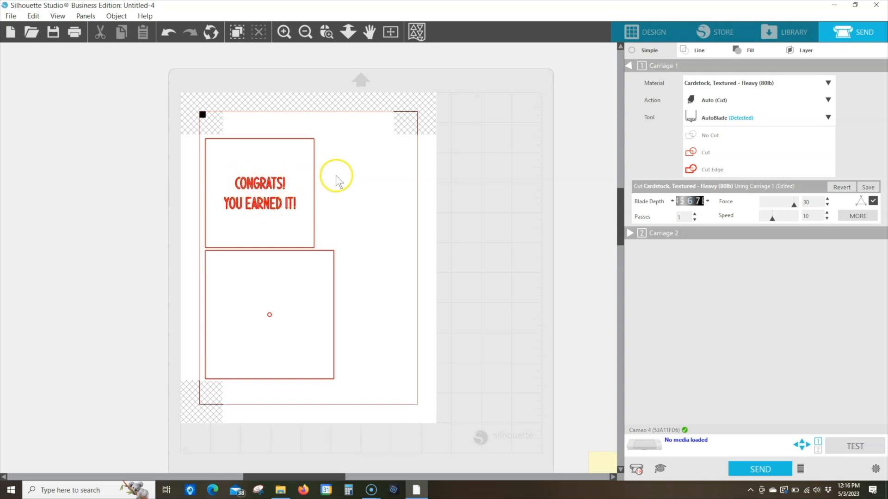
{"action": "left_click", "coordinate": [312, 182]}
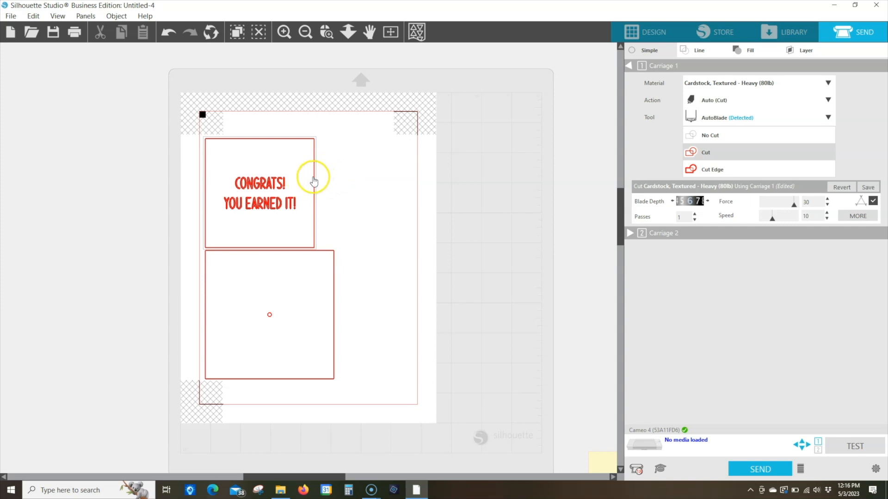
{"action": "left_click", "coordinate": [707, 170]}
{"action": "left_click", "coordinate": [708, 169]}
{"action": "left_click", "coordinate": [243, 184]}
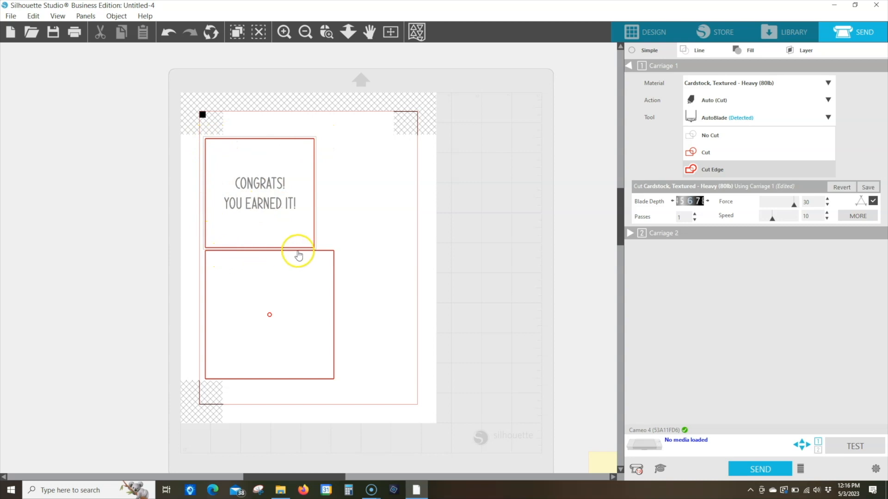
{"action": "left_click", "coordinate": [372, 196]}
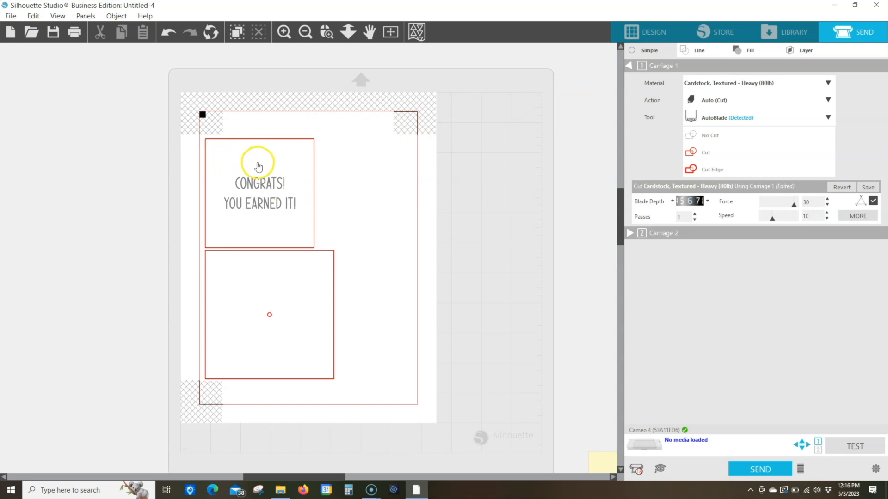
Step: In the Grad explosion box - craft along sample document's send settings, raise the blade depth by one and set the speed to 10
{"action": "left_click", "coordinate": [644, 35]}
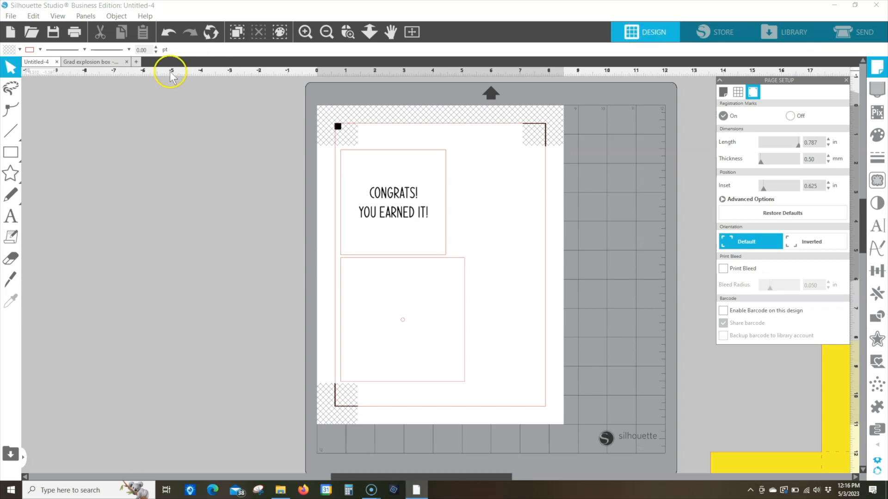
{"action": "left_click", "coordinate": [85, 62]}
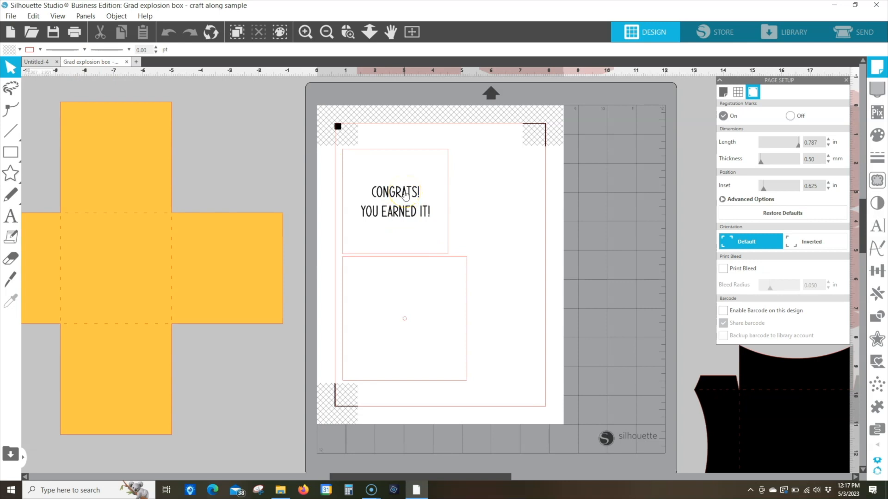
{"action": "left_click", "coordinate": [859, 35]}
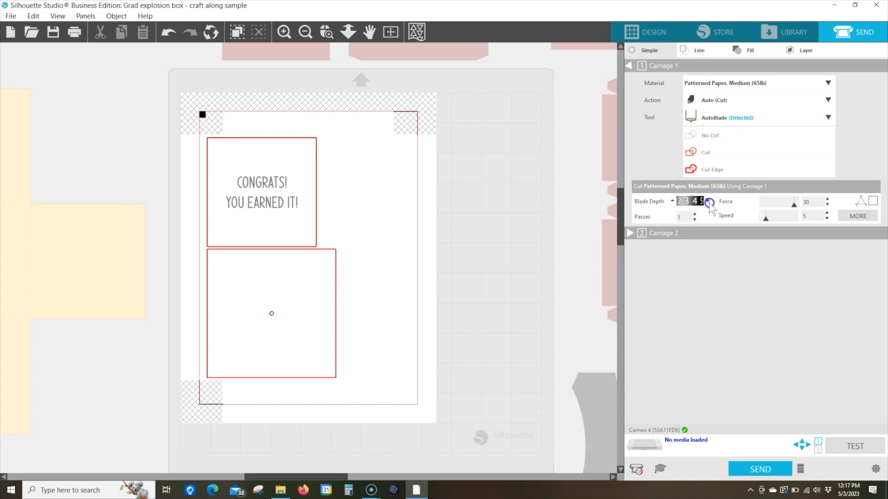
{"action": "left_click", "coordinate": [709, 203]}
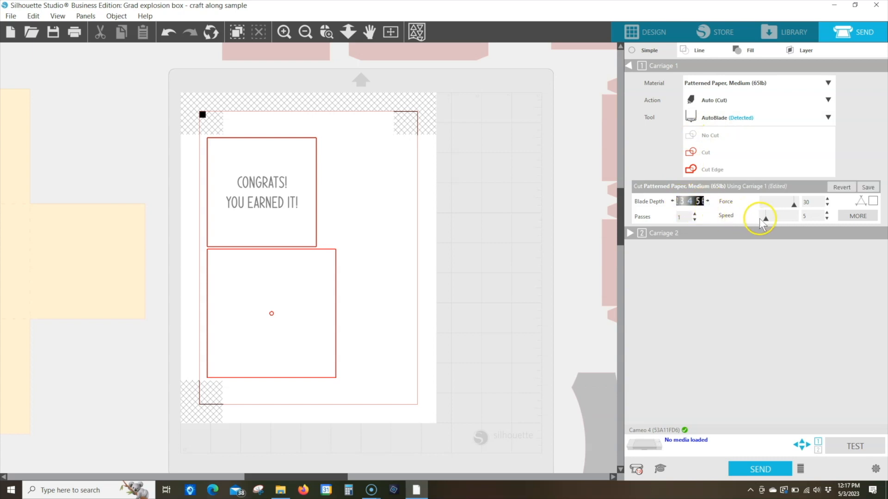
{"action": "left_click_drag", "start_coordinate": [765, 220], "coordinate": [772, 219]}
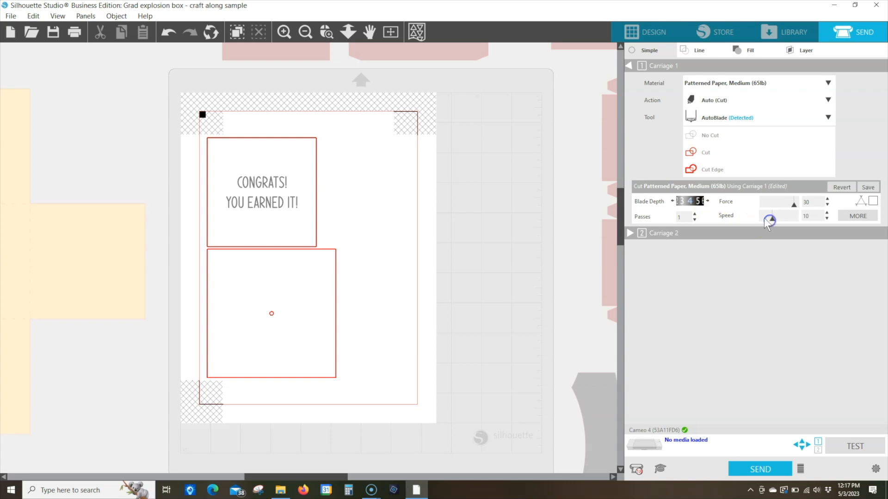